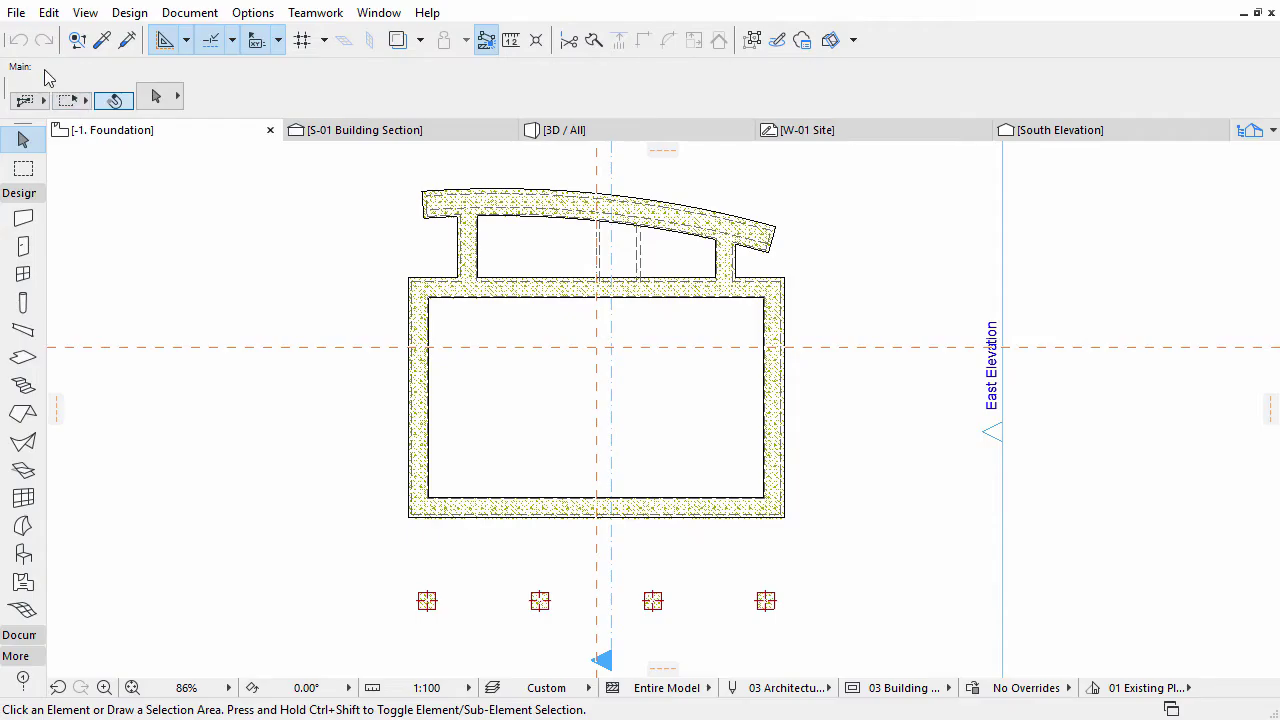
Open the TS03_ch3.pln project from the File menu
left_click(15, 19)
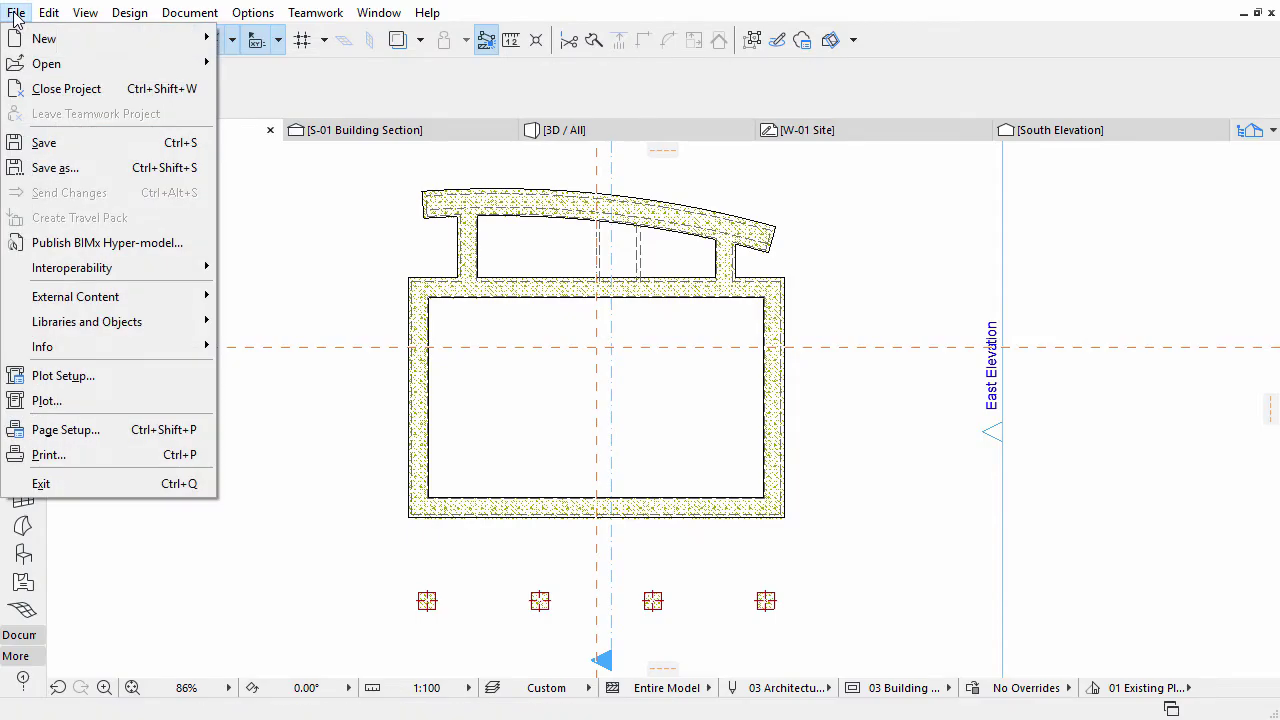
mouse_move(69, 93)
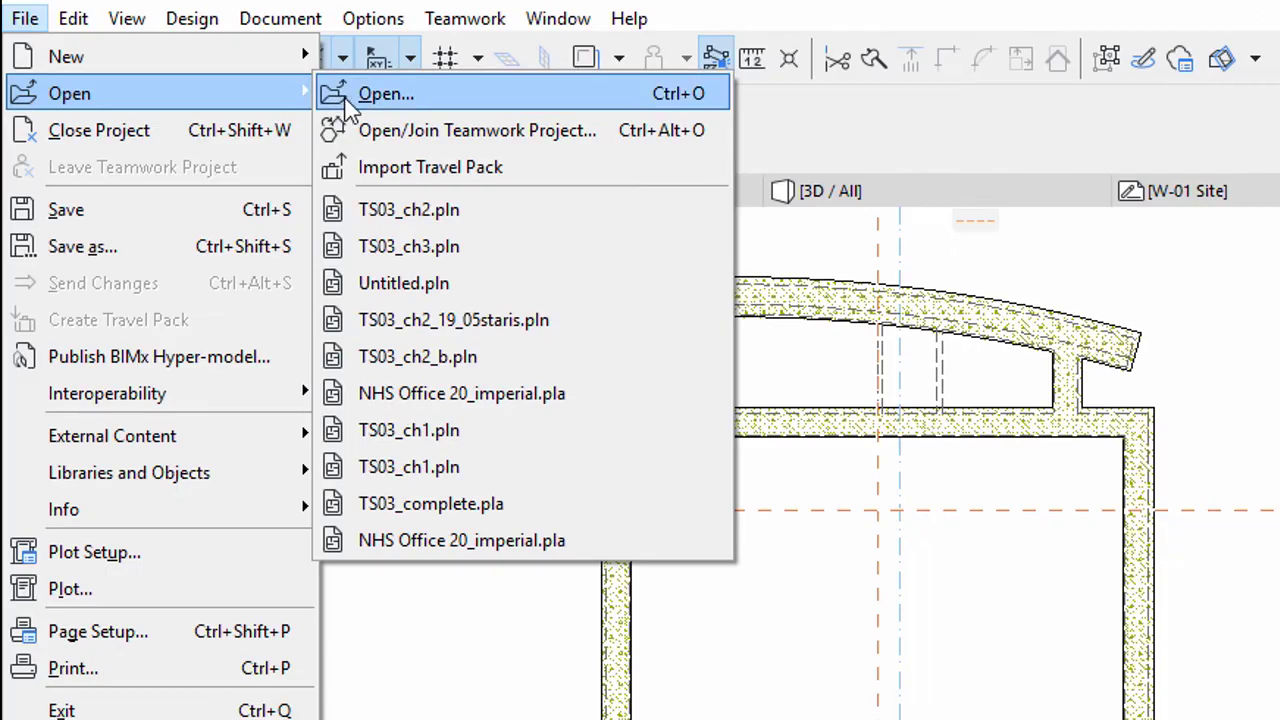
left_click(257, 65)
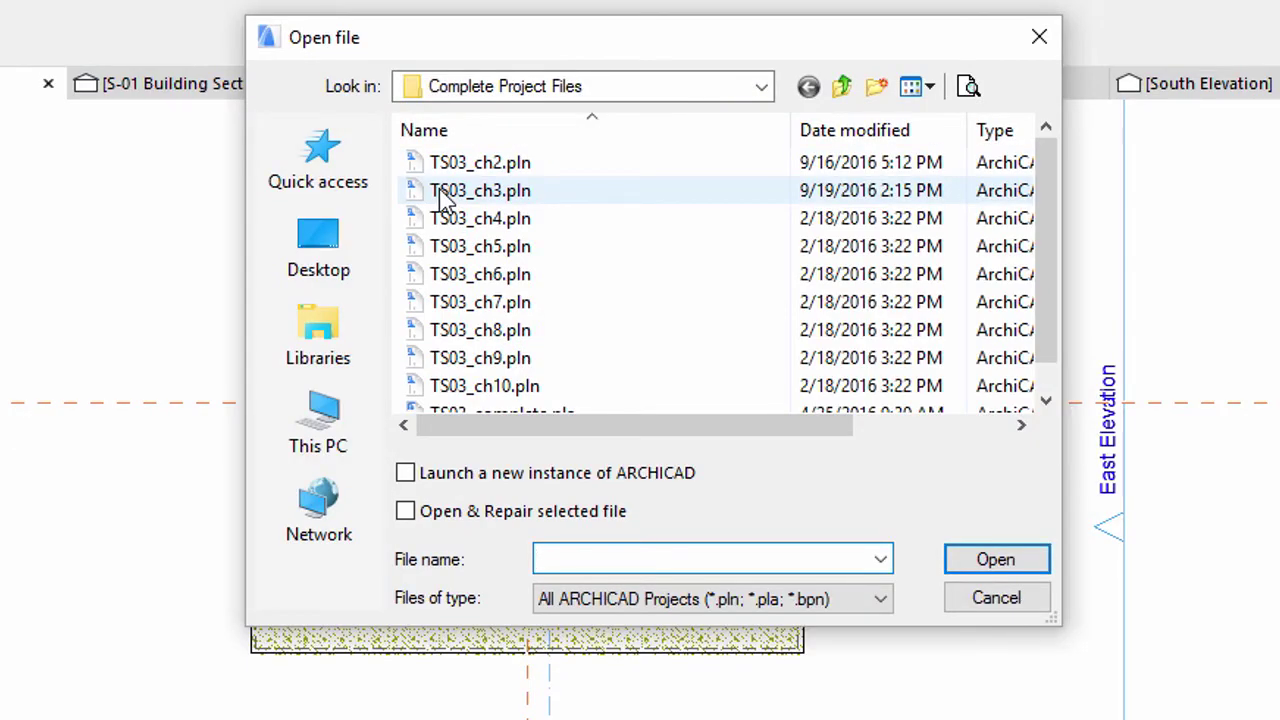
left_click(441, 192)
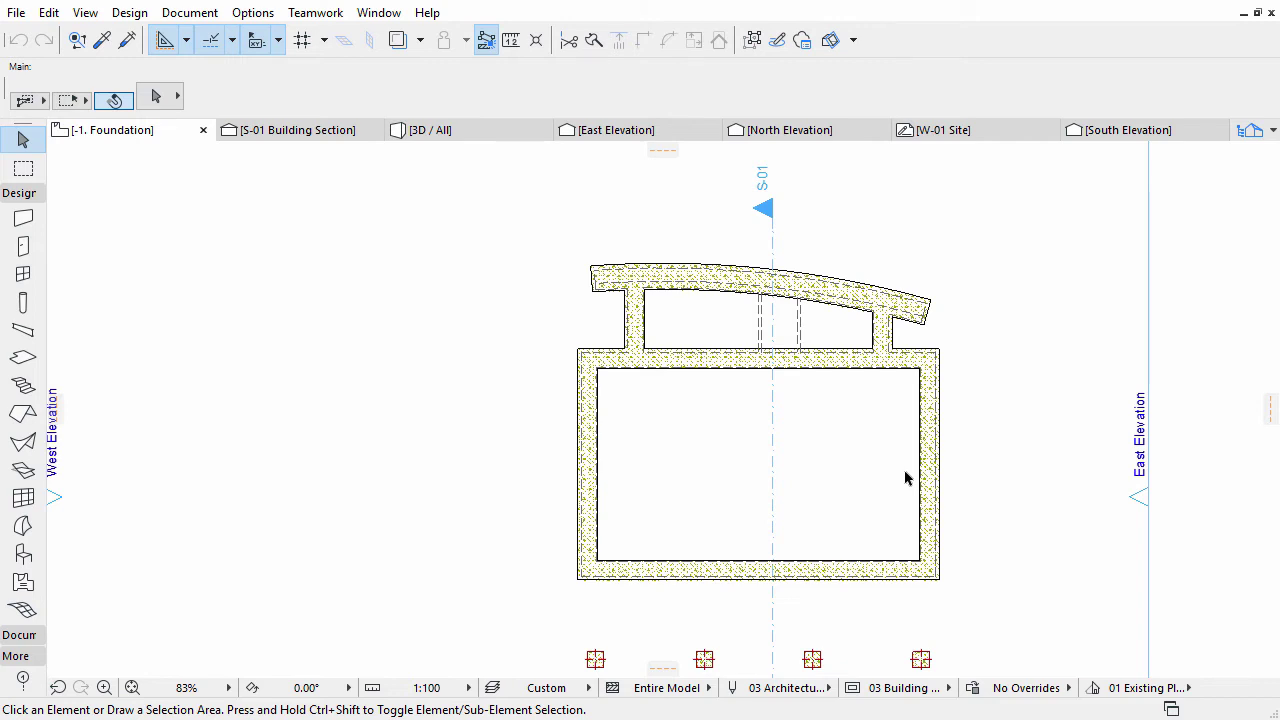
Bring up the Zones project preferences covering recesses, wall/column subtraction and low-ceiling reduction
left_click(256, 16)
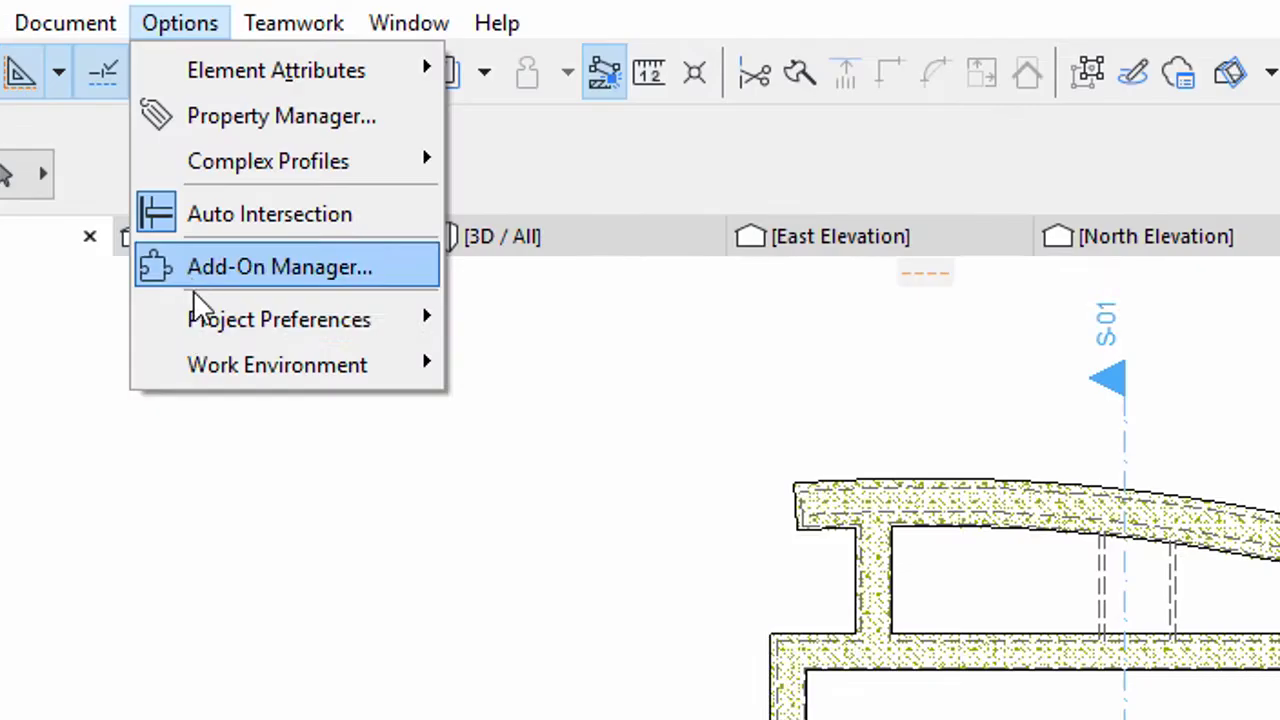
mouse_move(279, 319)
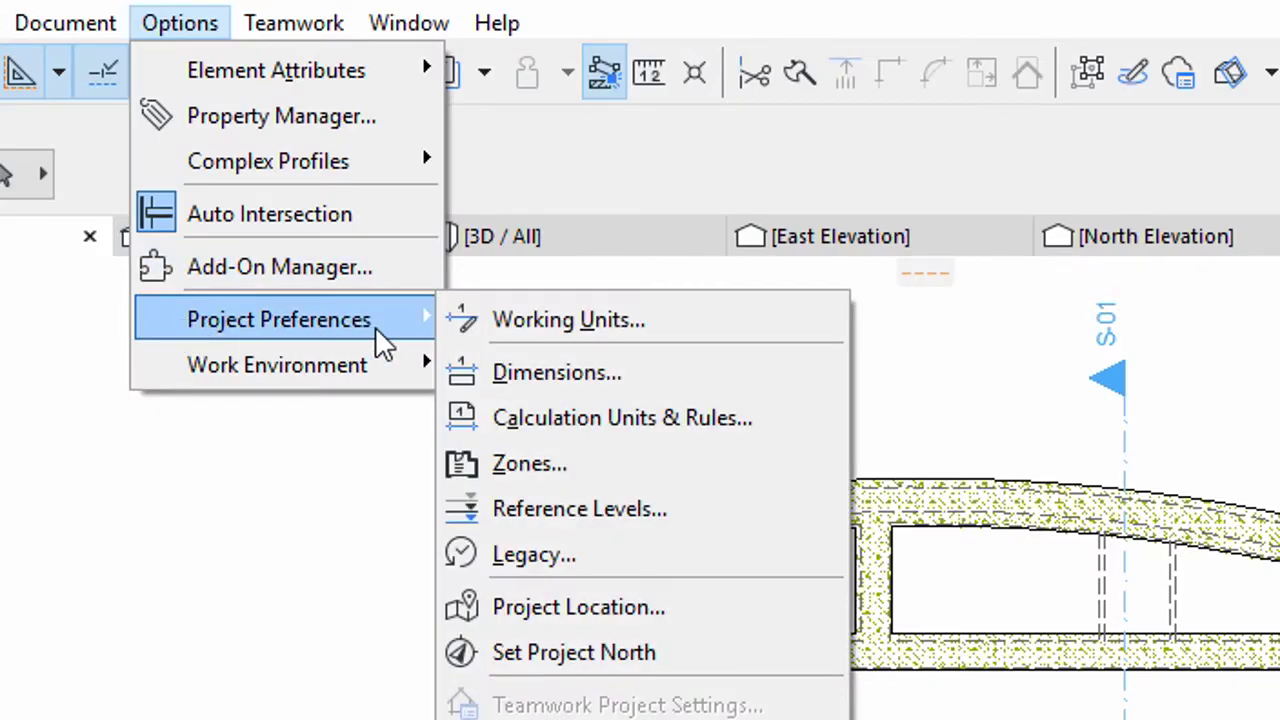
left_click(592, 471)
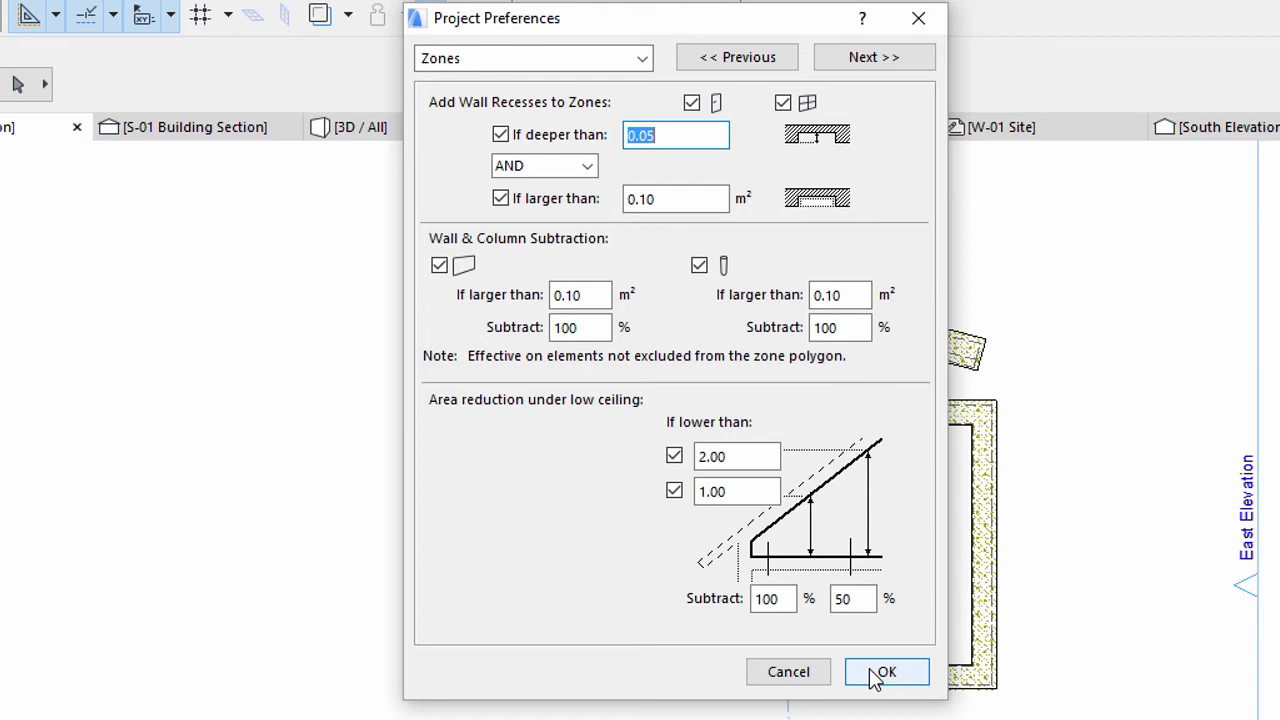
Accept the zone preferences, switch to the 0. Ground Floor plan and select the Zone tool
left_click(876, 677)
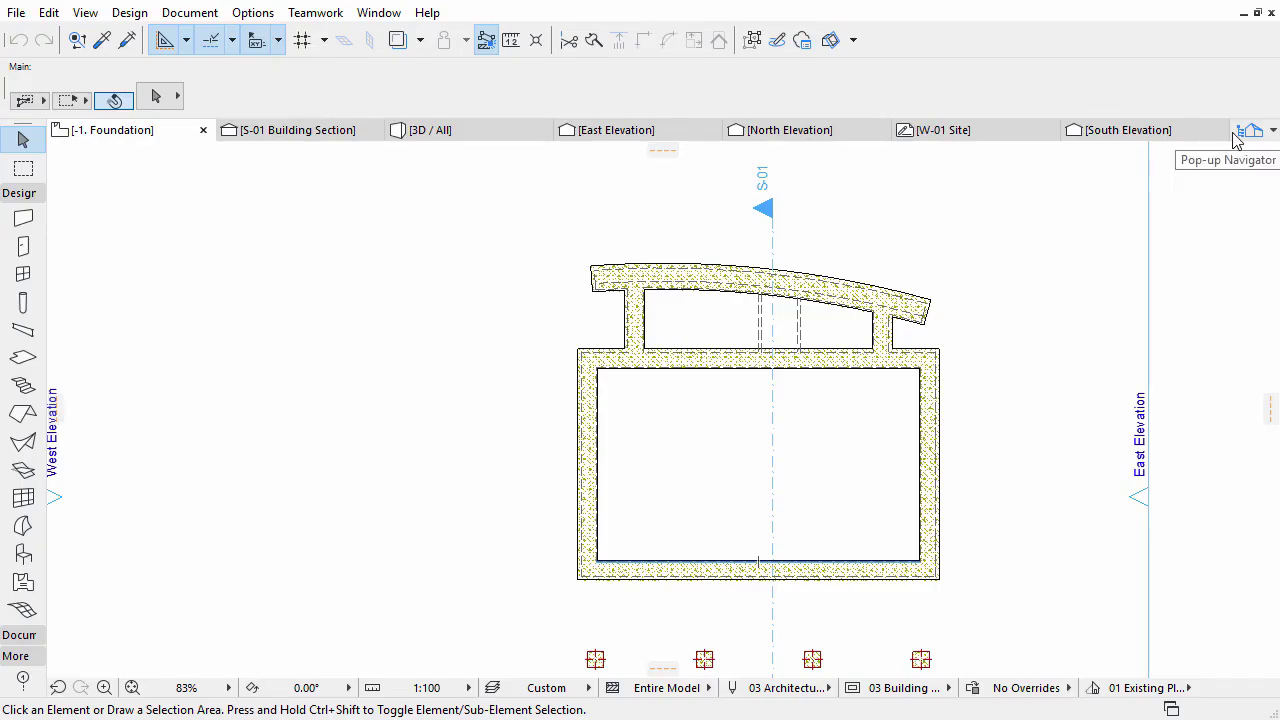
left_click(1246, 130)
double_click(1136, 280)
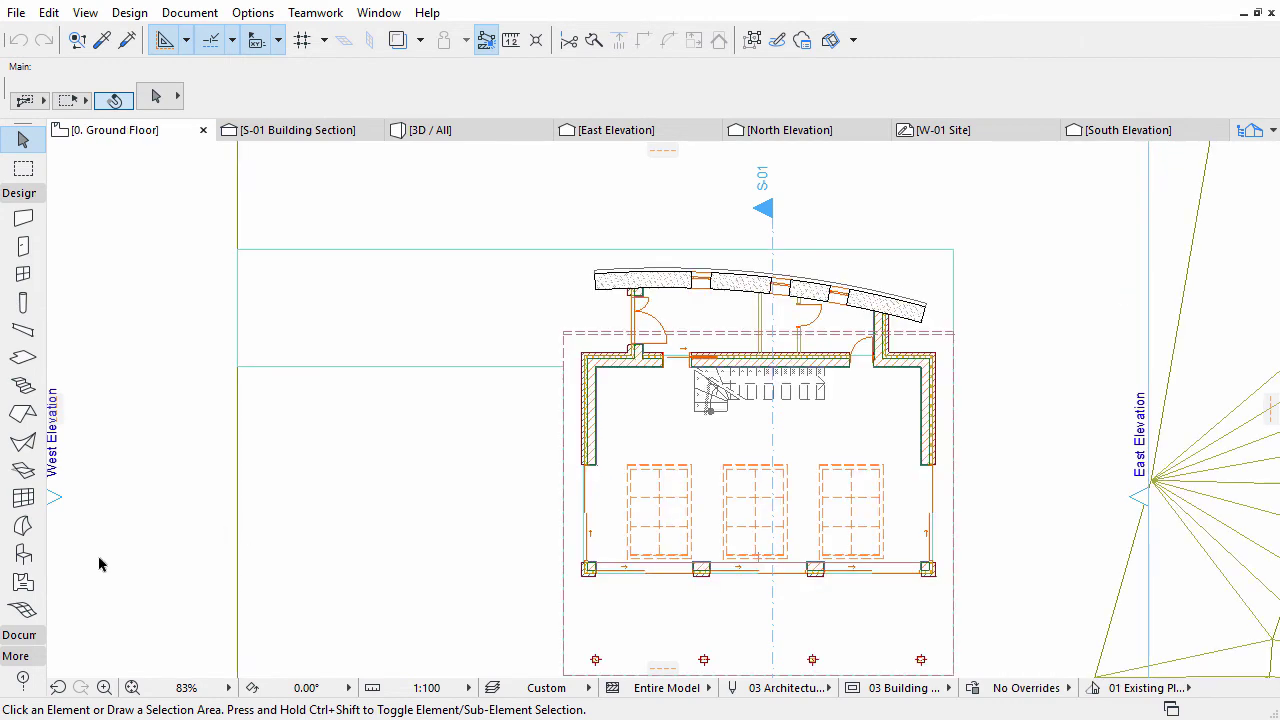
left_click(22, 582)
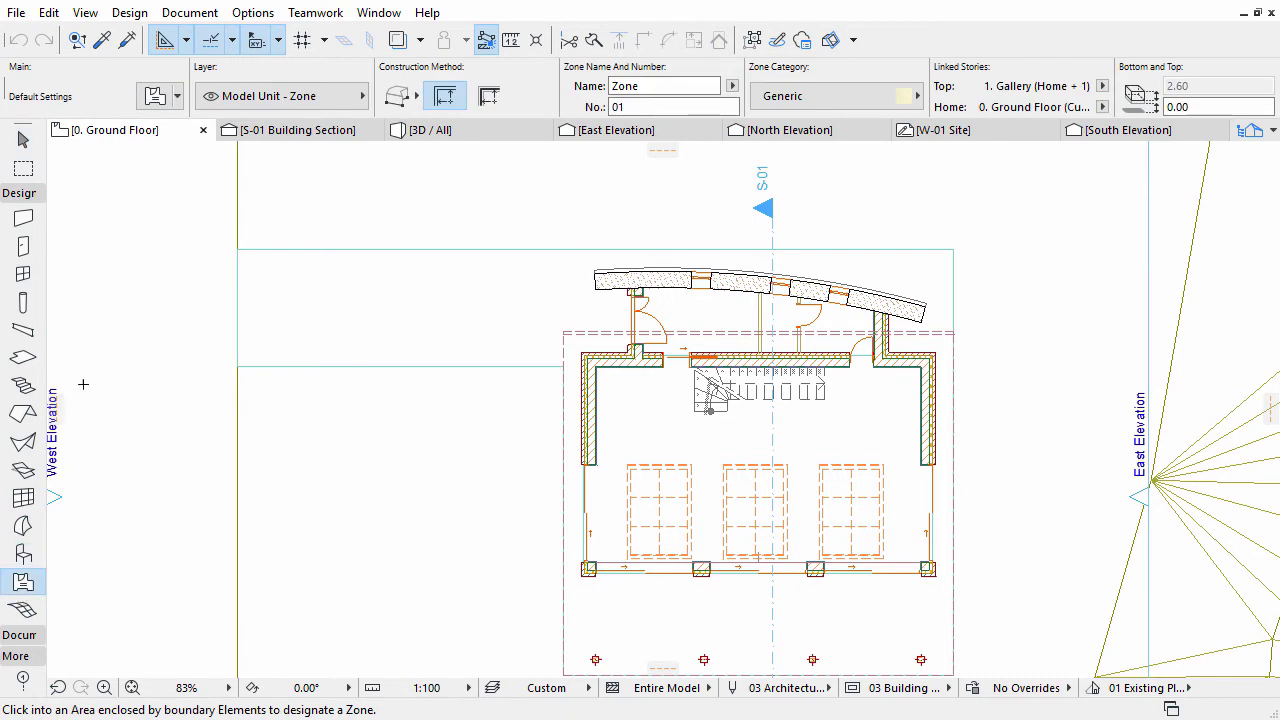
Set the default zone category to 5 Education & Culture and name it 'Exhibition Space'
left_click(150, 100)
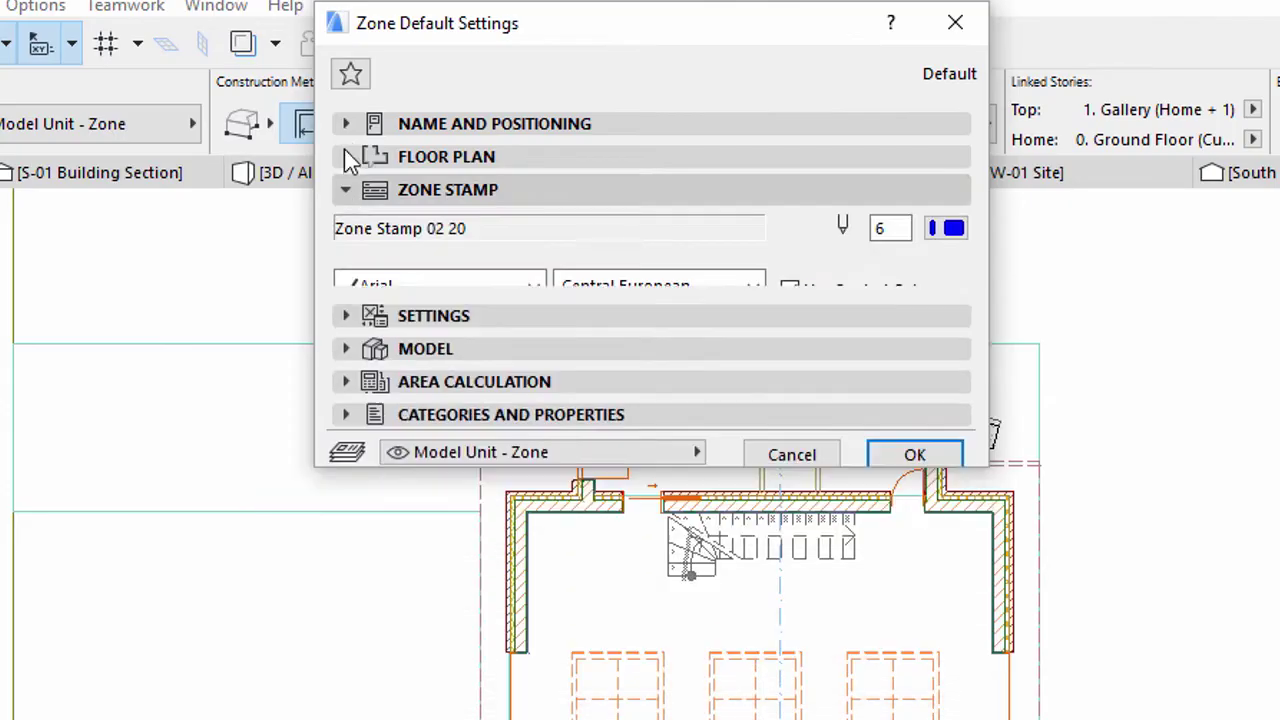
left_click(468, 96)
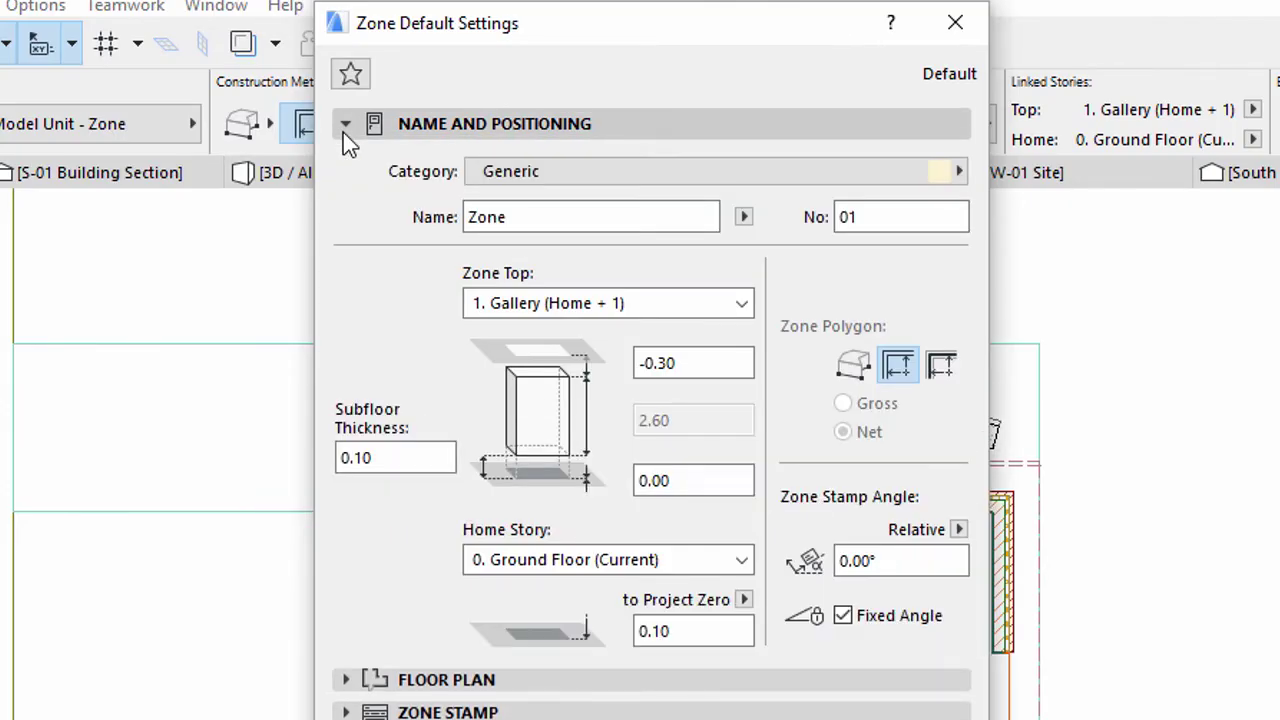
left_click(550, 171)
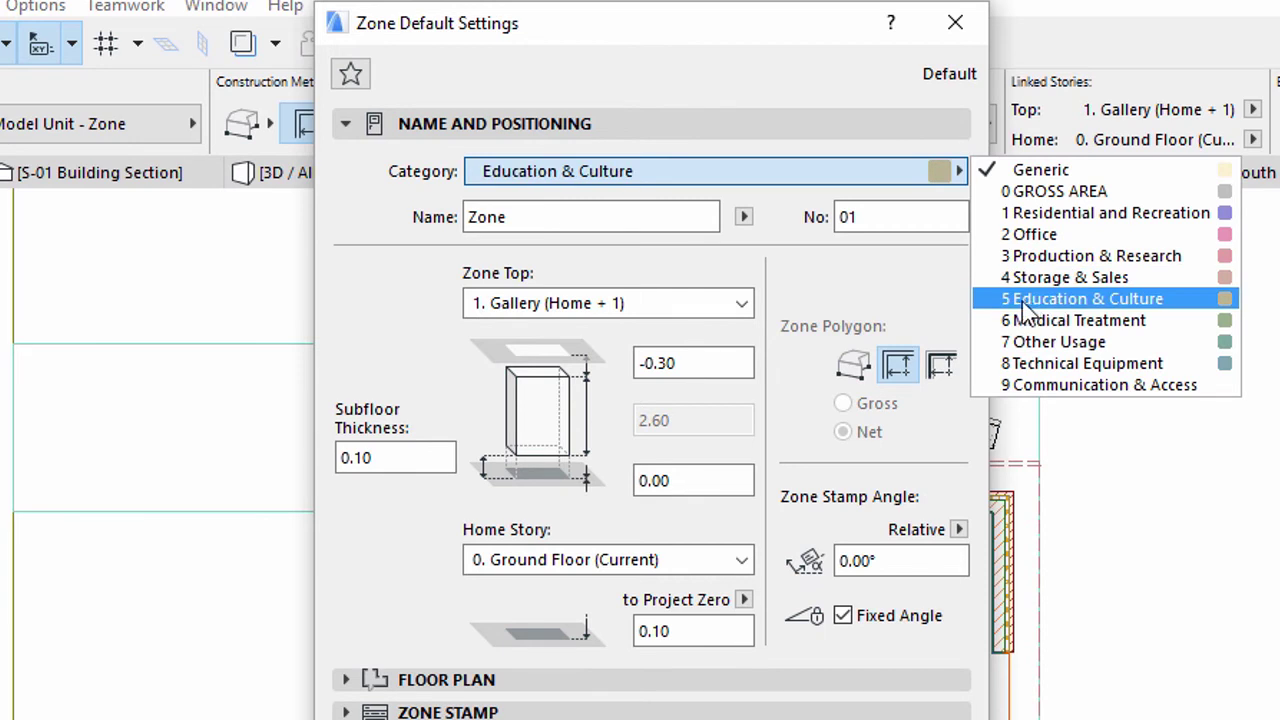
left_click(1105, 310)
left_click(612, 220)
left_click_drag(540, 217, 400, 216)
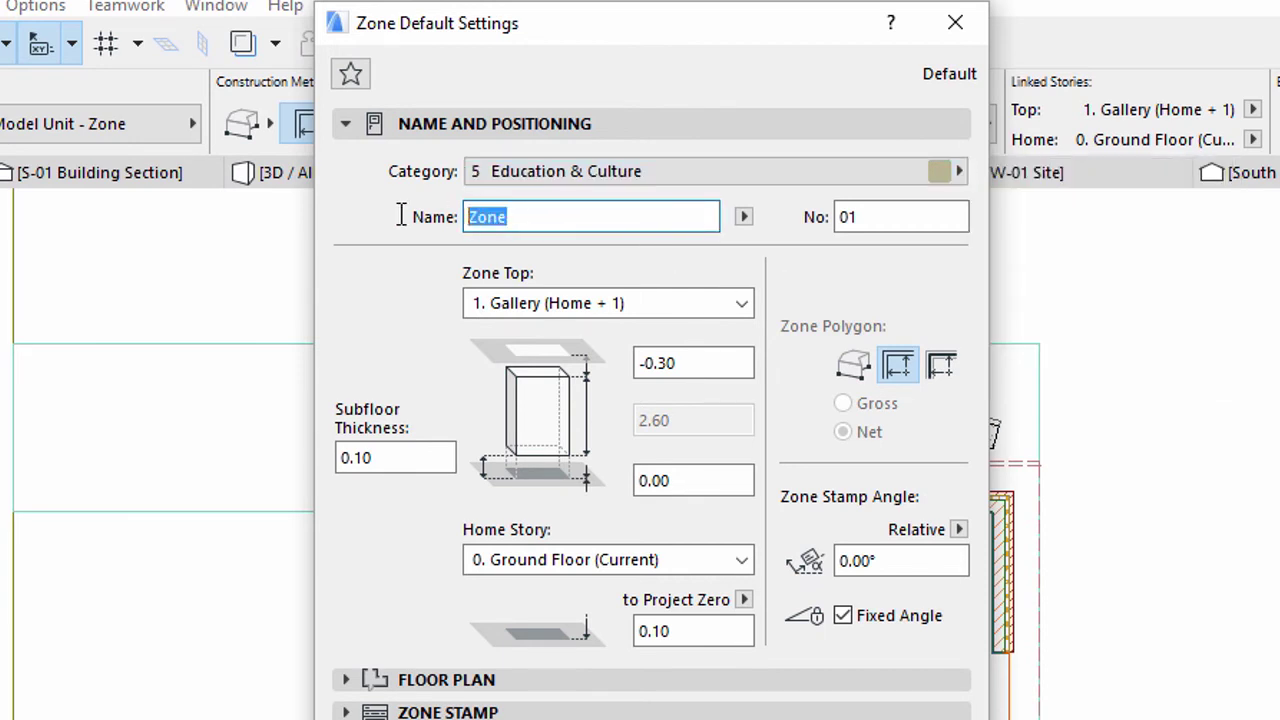
type("Exhibition Space")
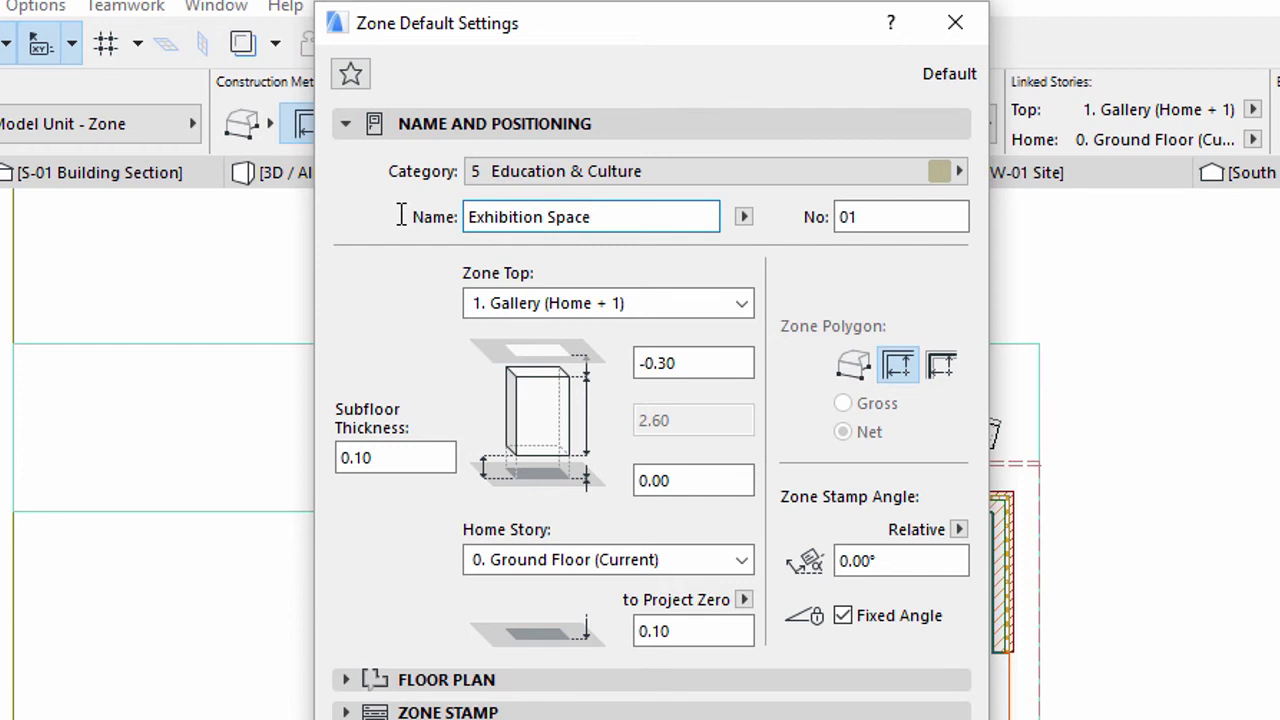
Link the zone top to 1. Gallery with 0.24 offset, base 0.00 to Project Zero
left_click(525, 303)
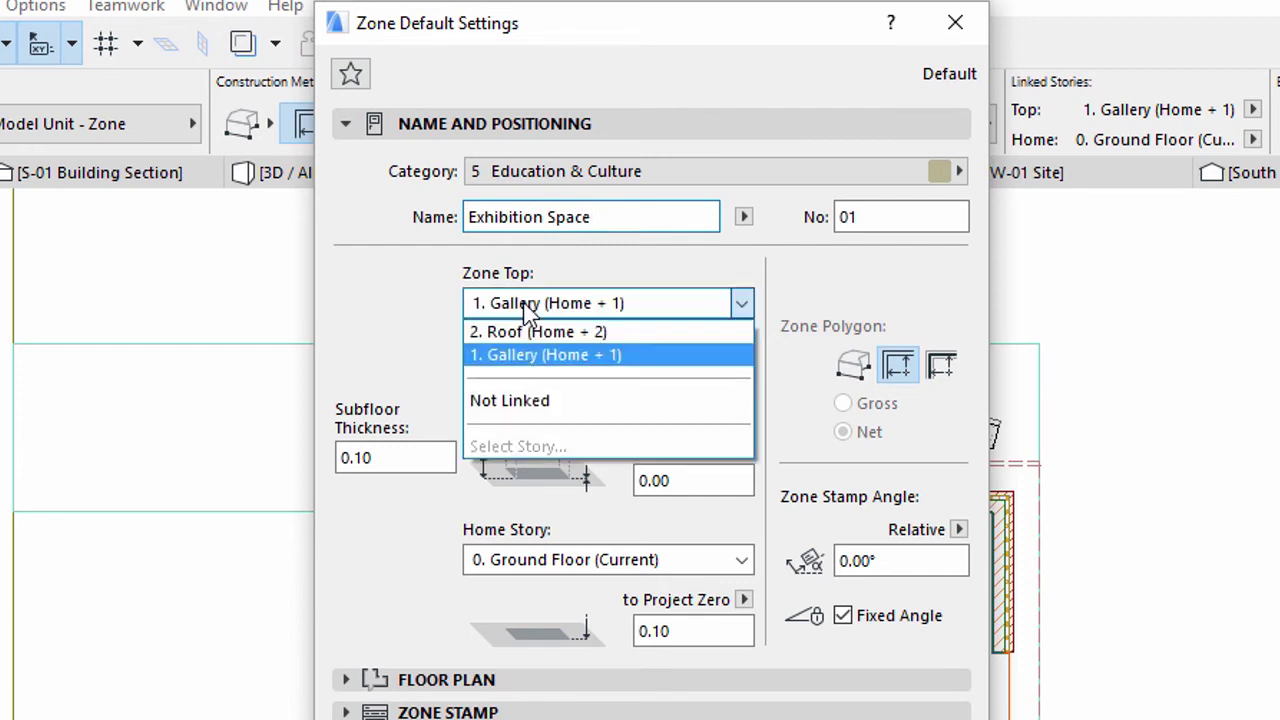
left_click(530, 357)
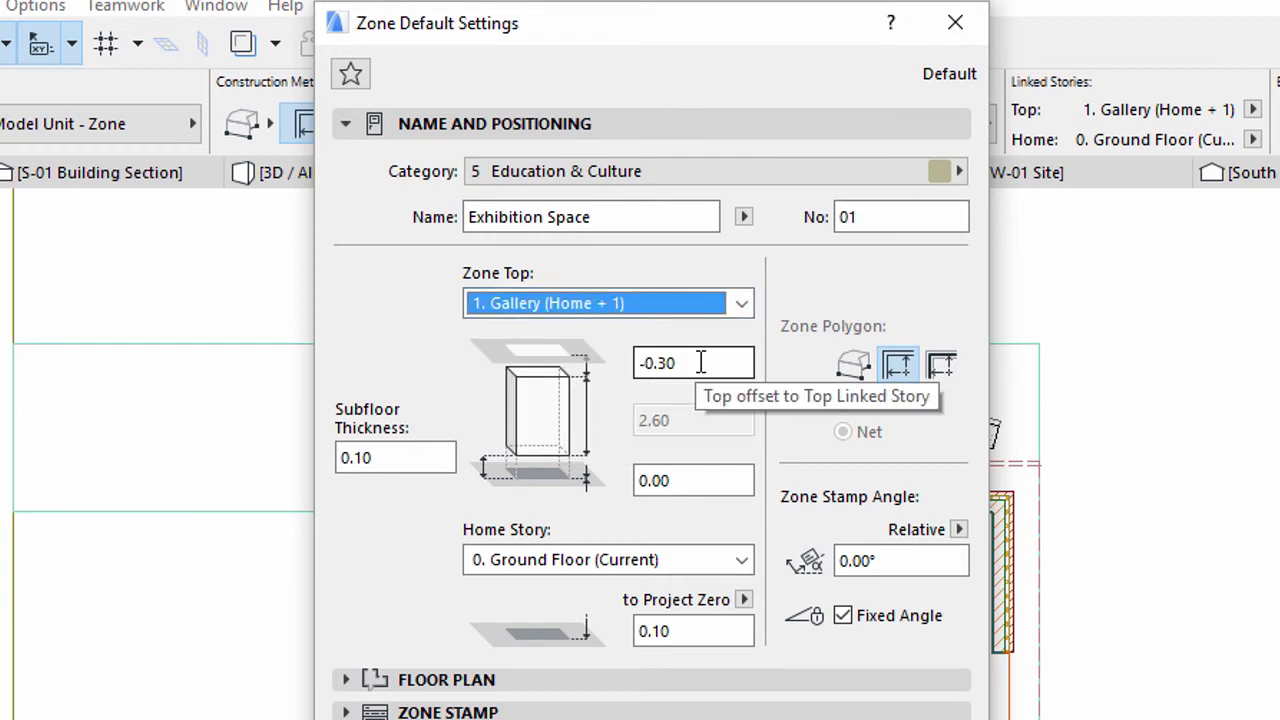
left_click_drag(701, 362, 634, 362)
type("0.24")
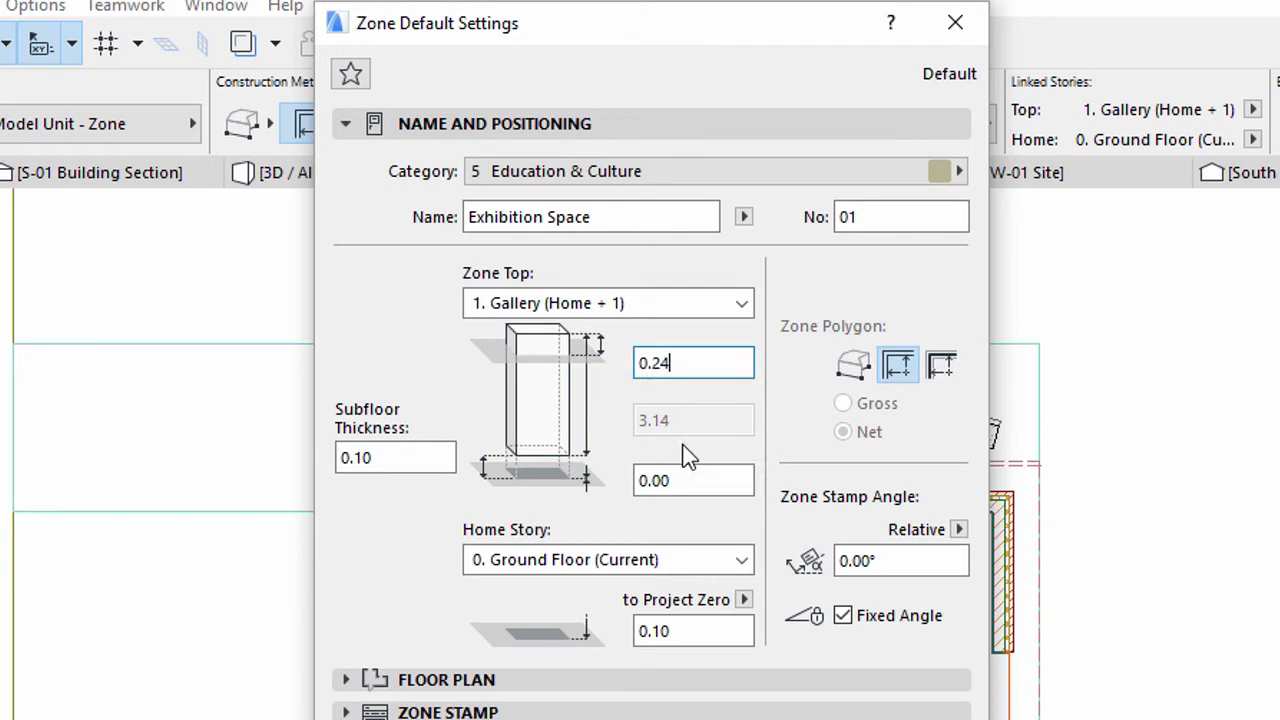
left_click(678, 563)
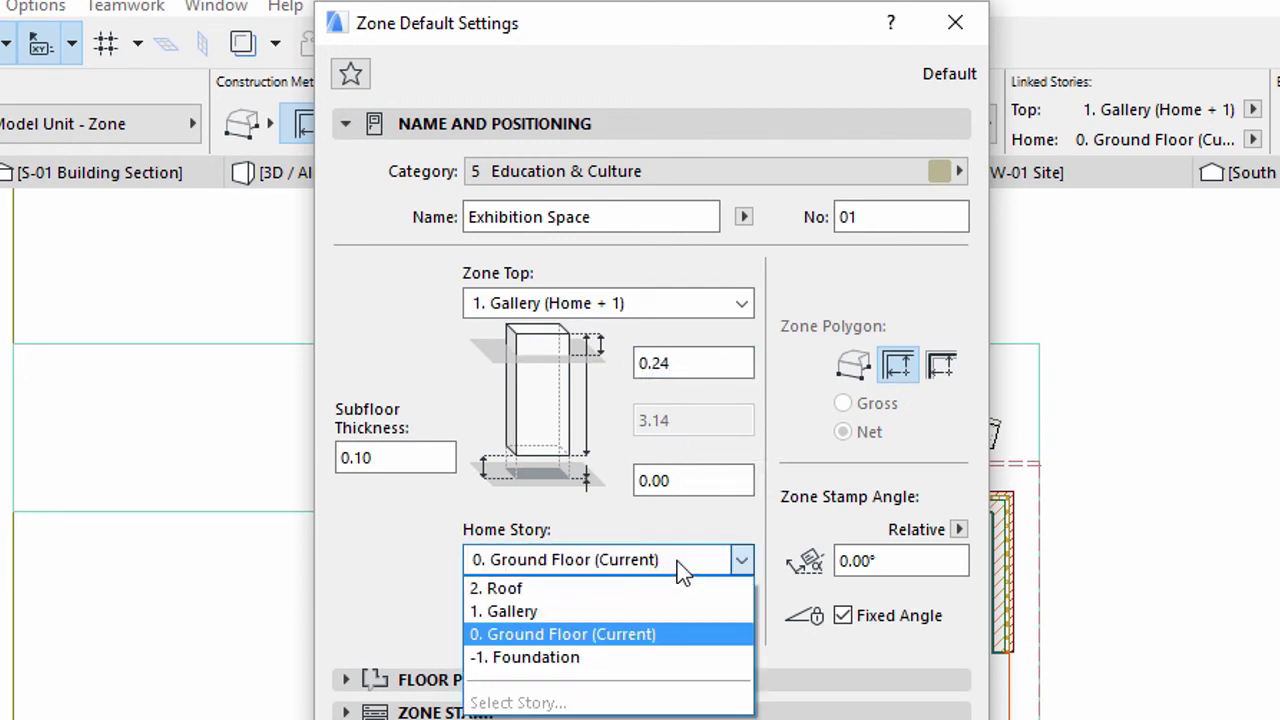
left_click(645, 636)
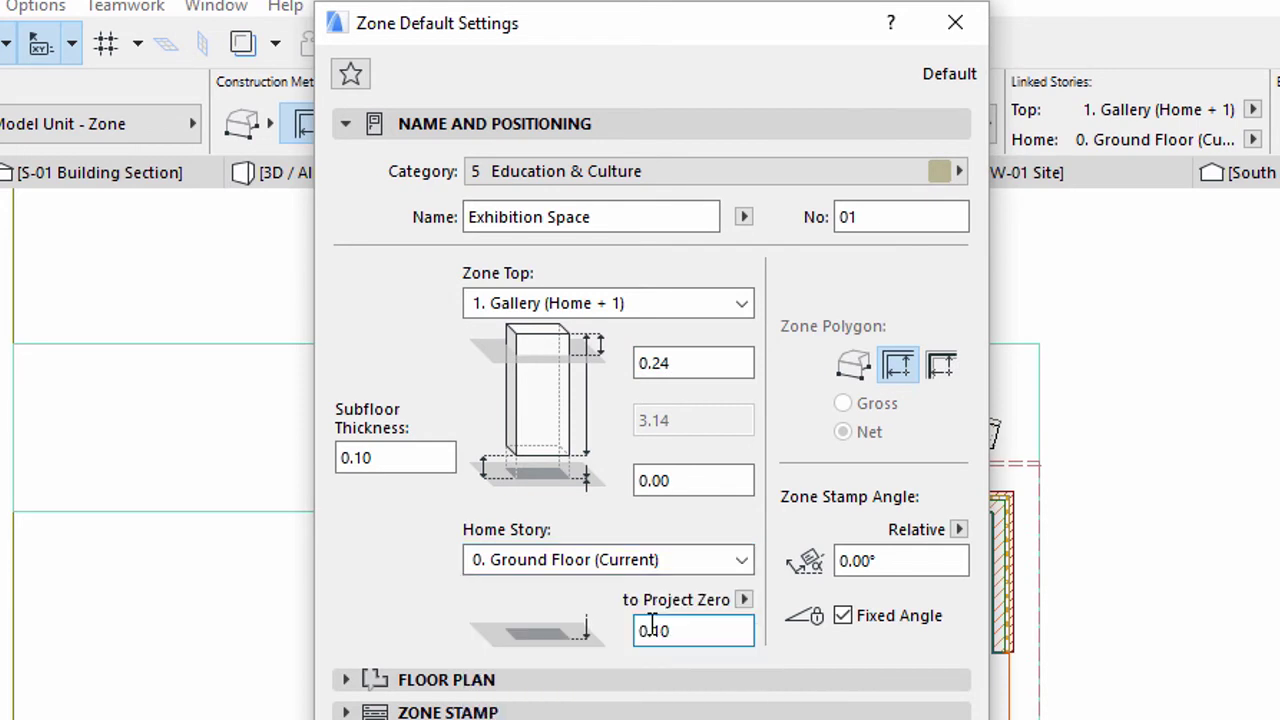
double_click(683, 631)
type("00")
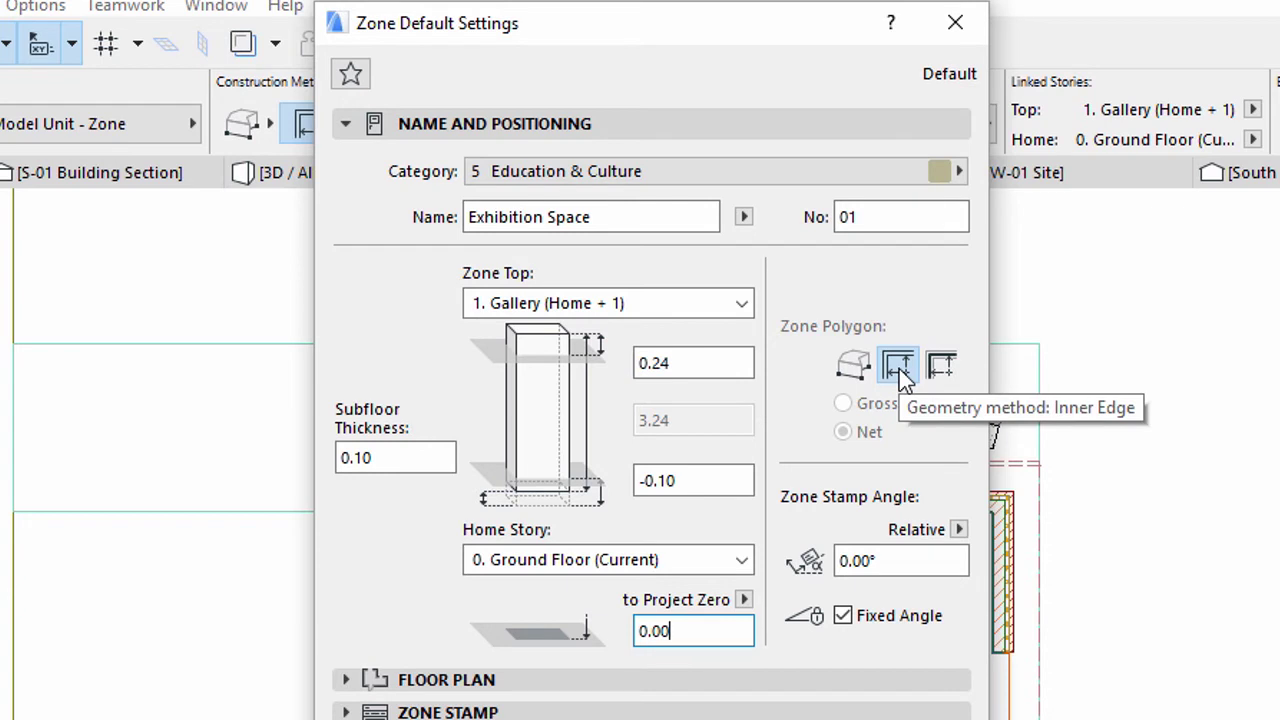
left_click(345, 123)
left_click(345, 323)
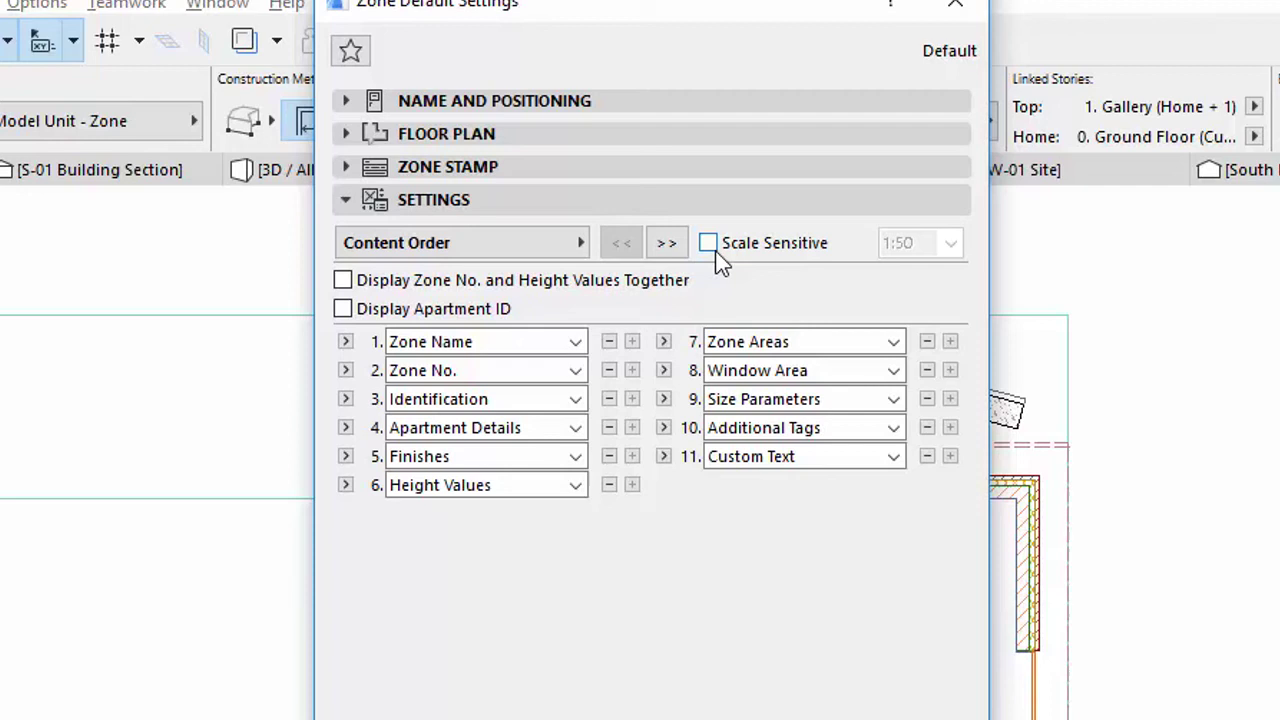
Set the zone stamp's floor finish to Parquet
left_click(580, 245)
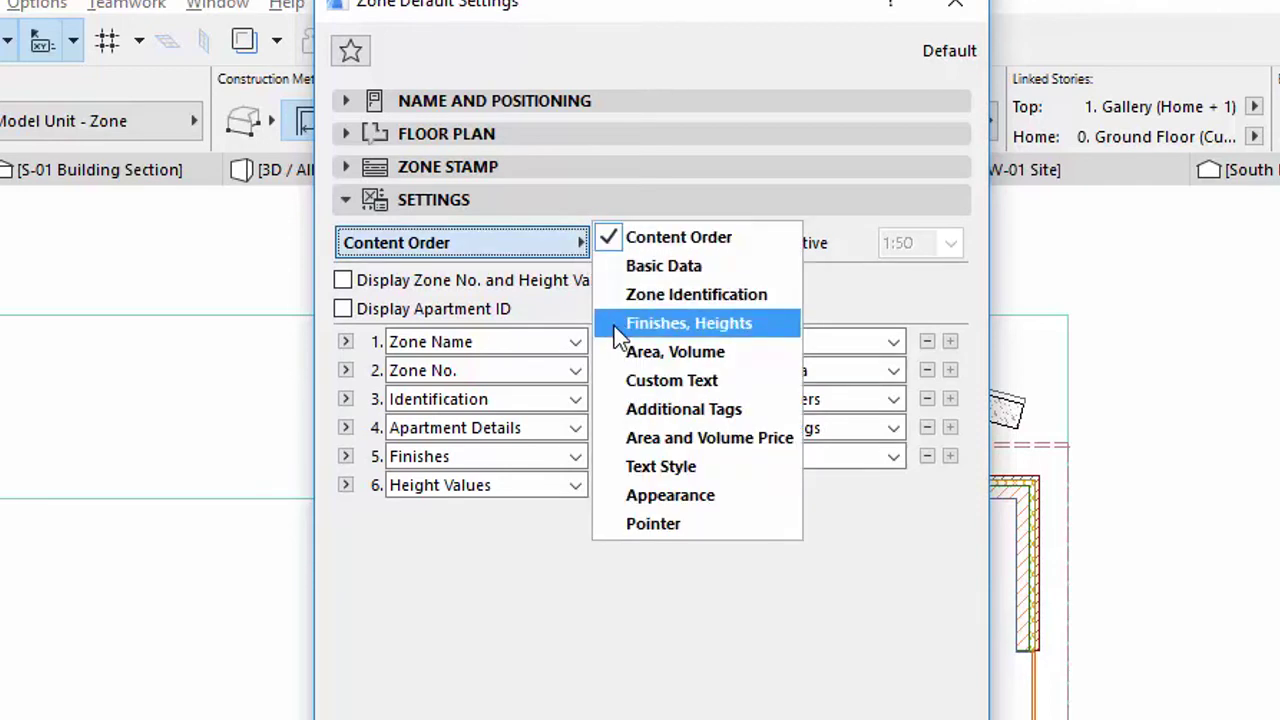
left_click(640, 323)
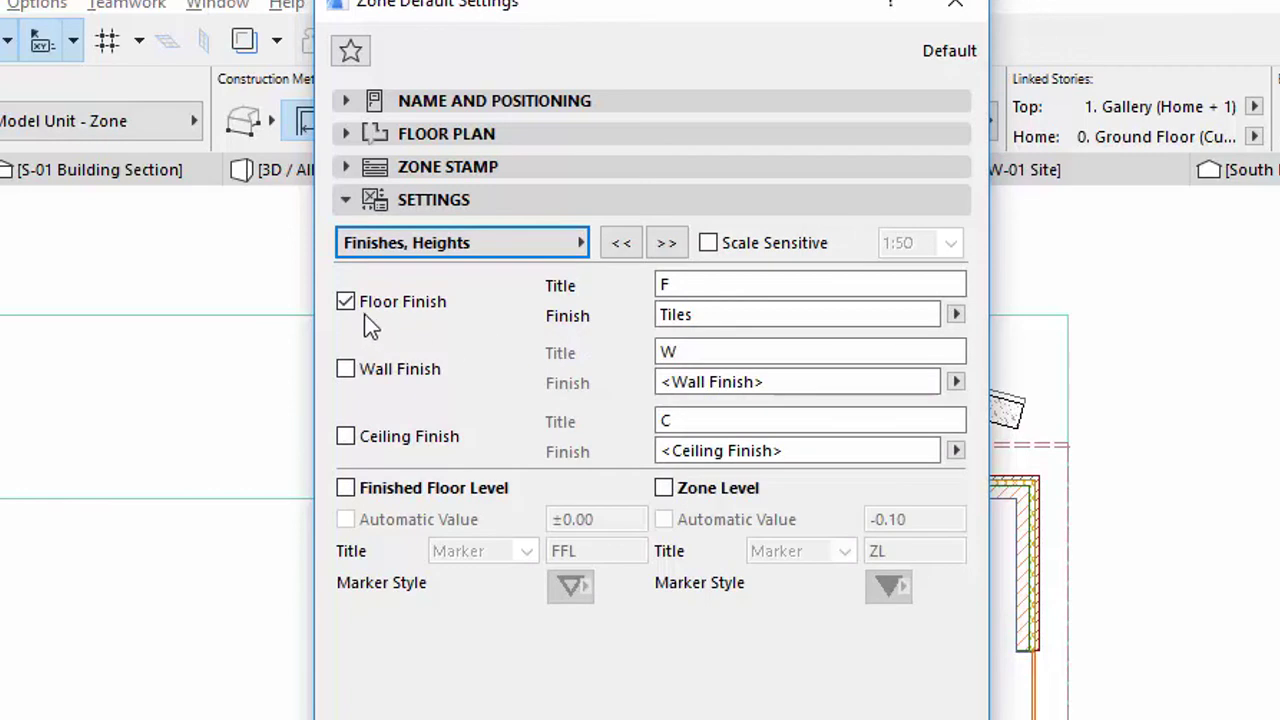
left_click(955, 316)
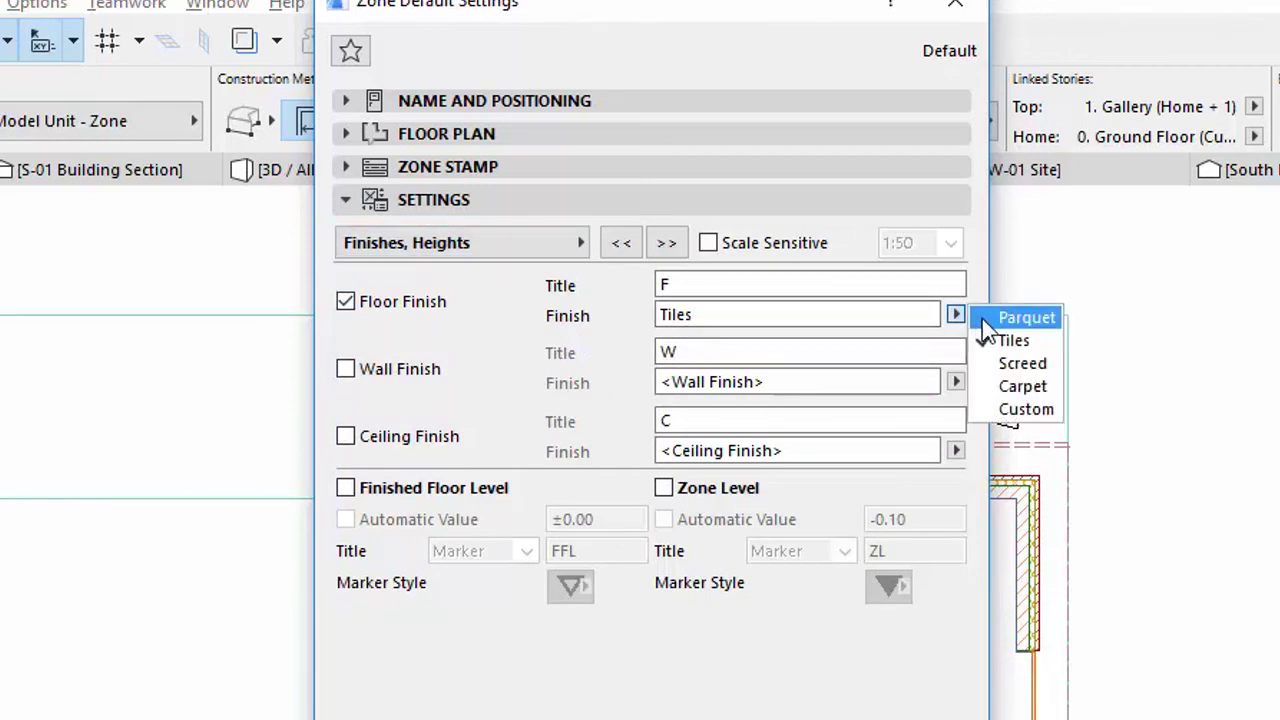
left_click(1010, 318)
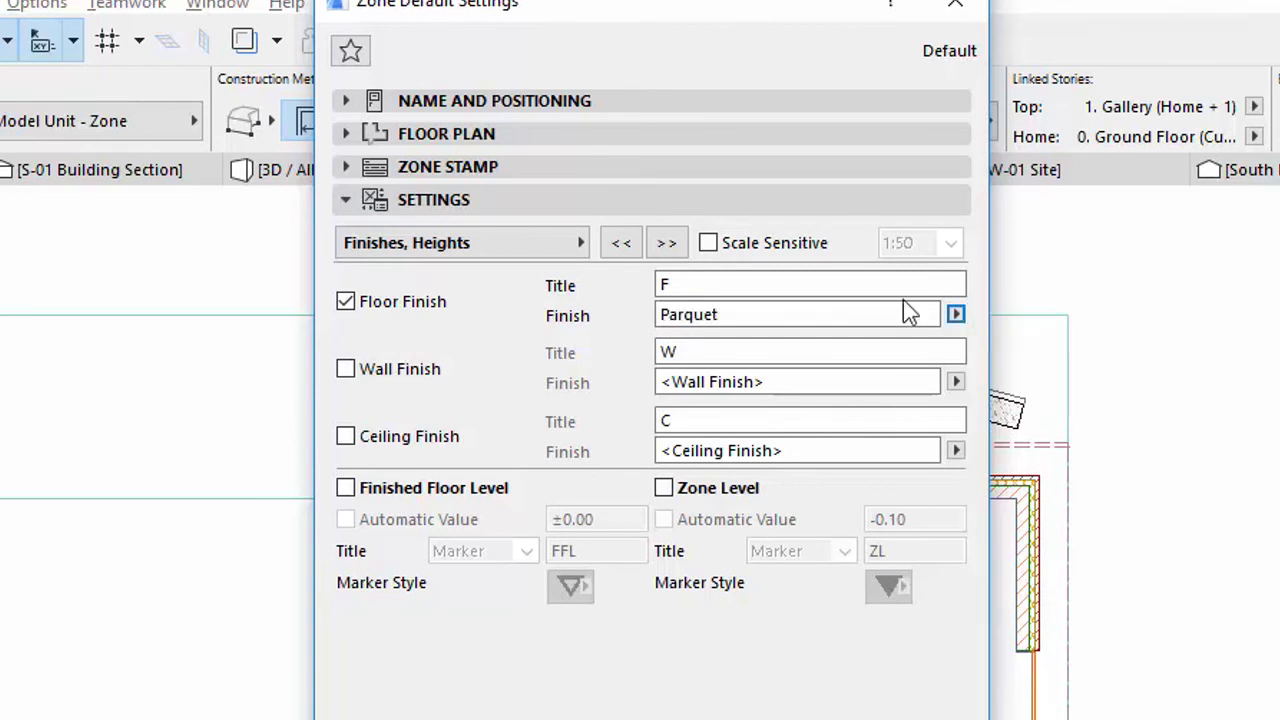
Give the zone stamp a framed border style on its Appearance page
left_click(578, 246)
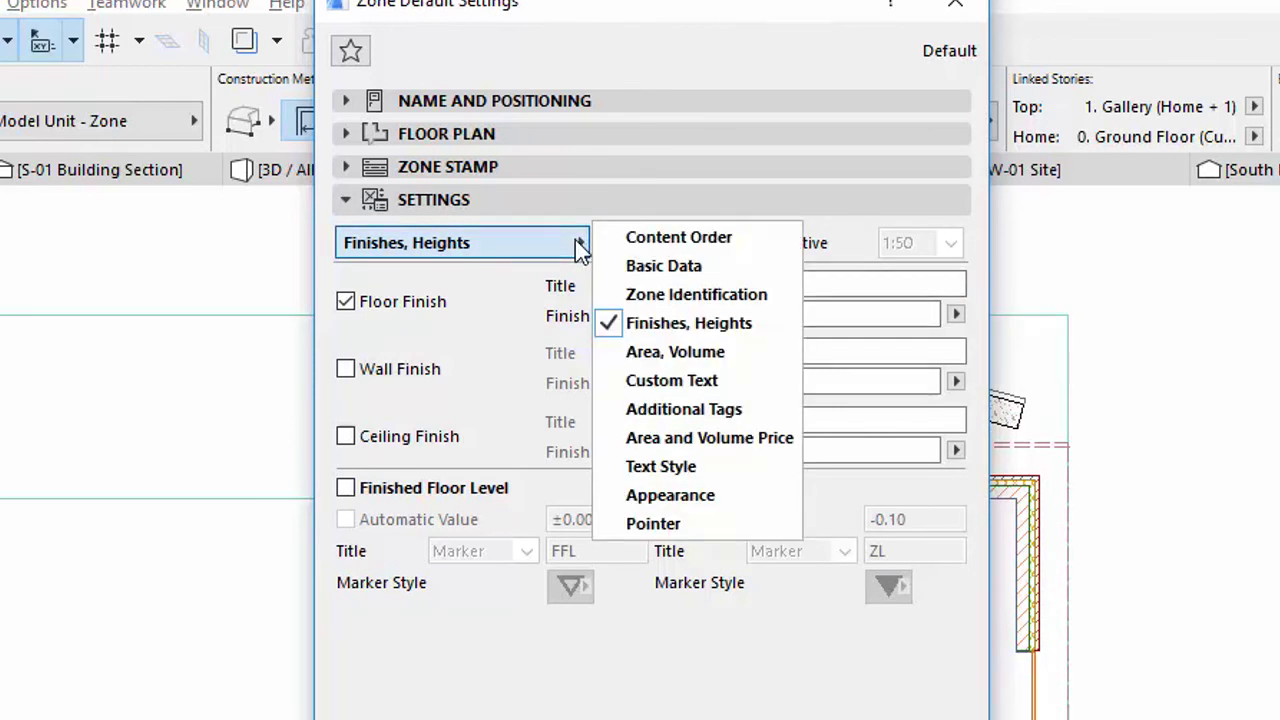
left_click(645, 355)
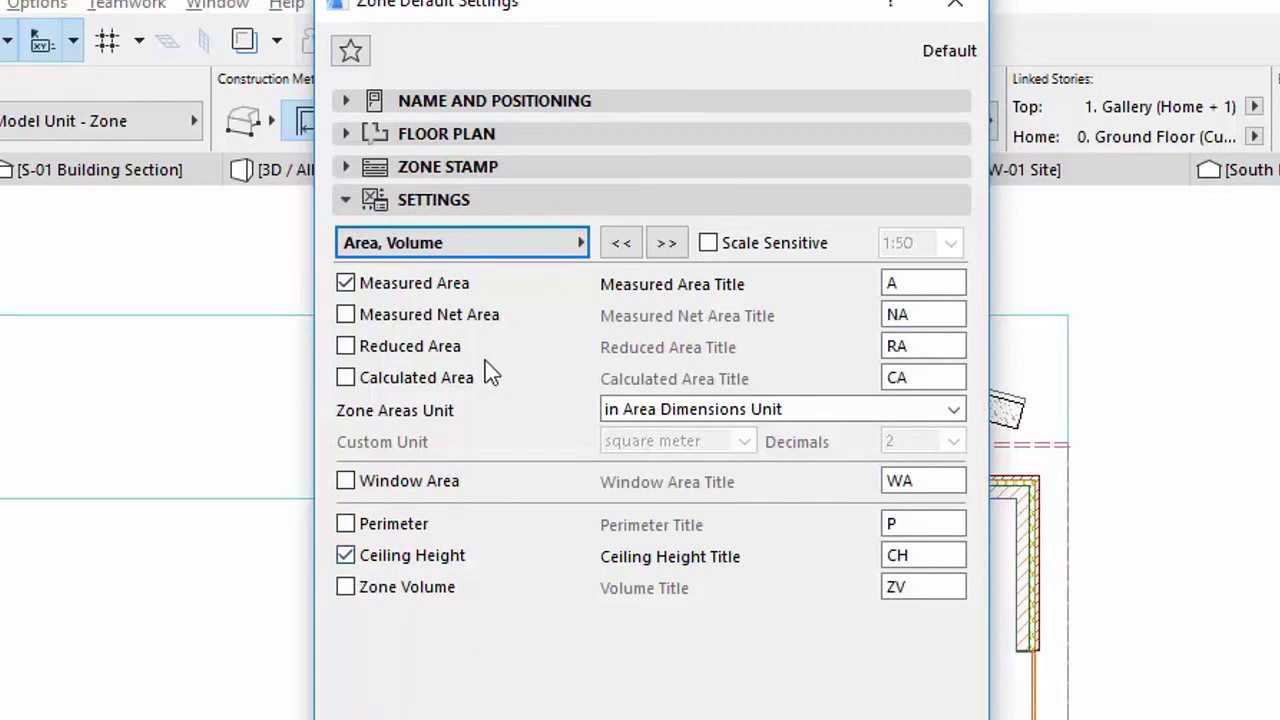
left_click(556, 250)
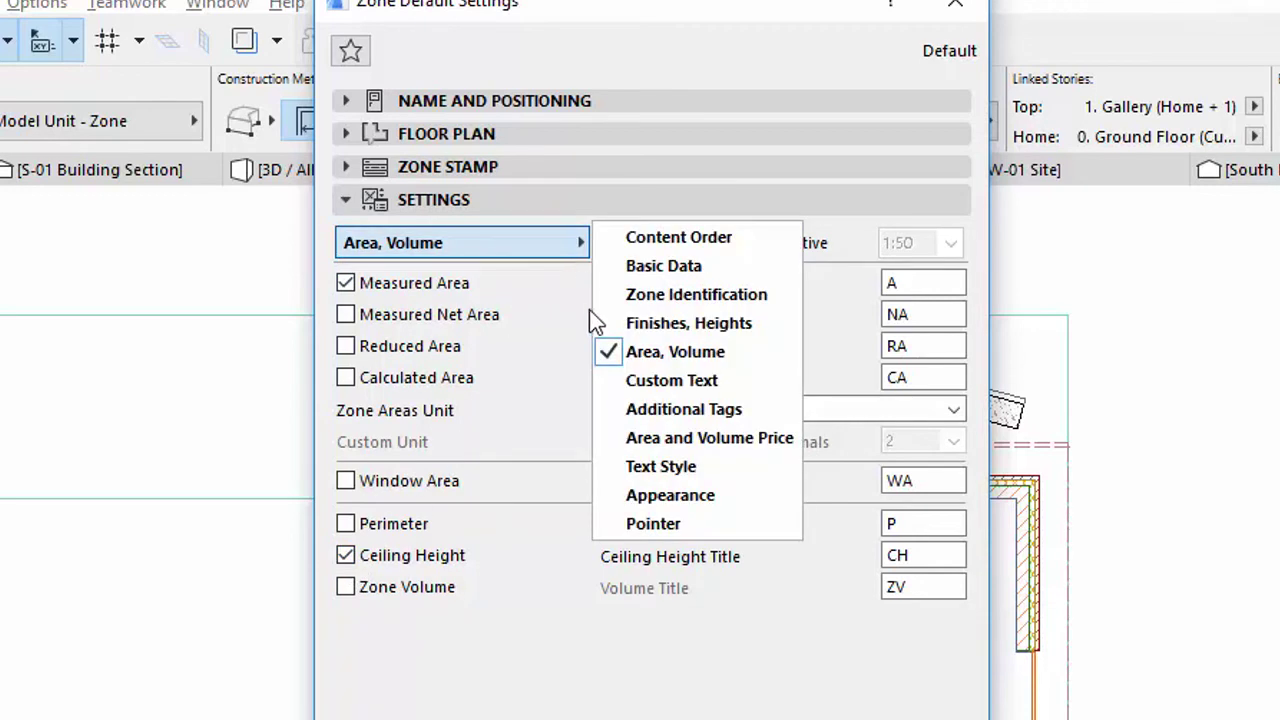
left_click(612, 497)
left_click(660, 330)
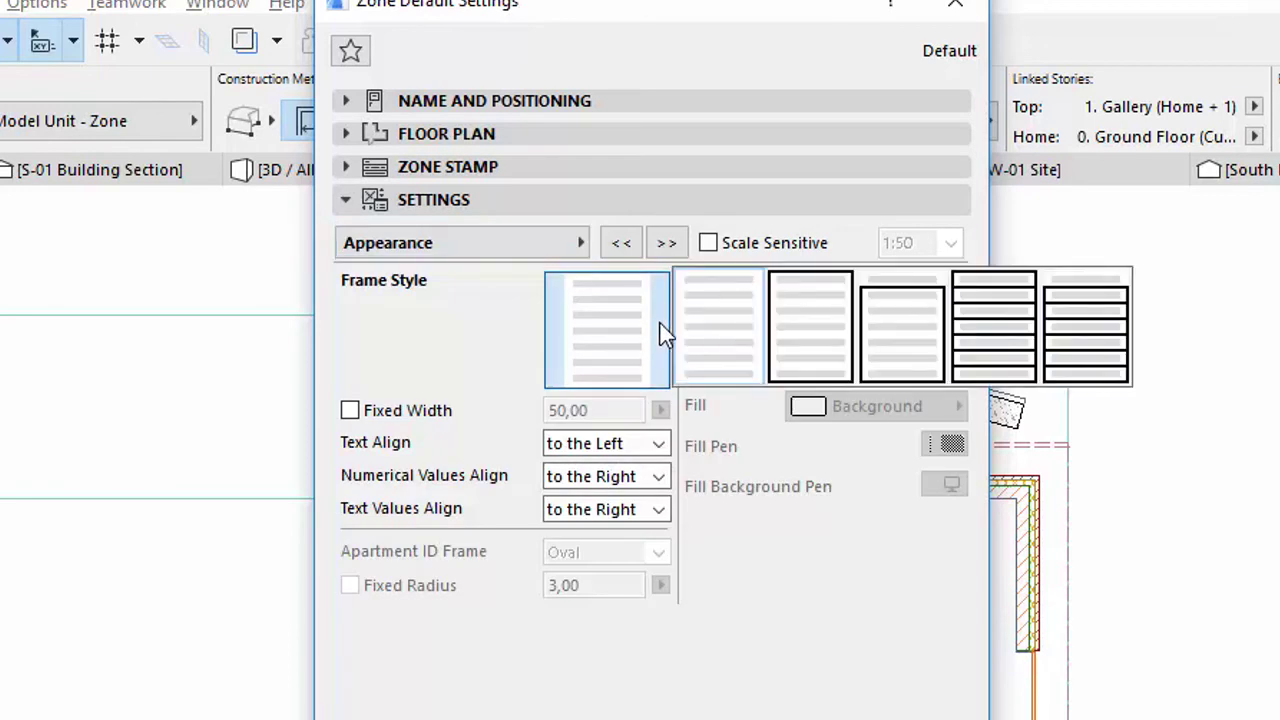
left_click(717, 338)
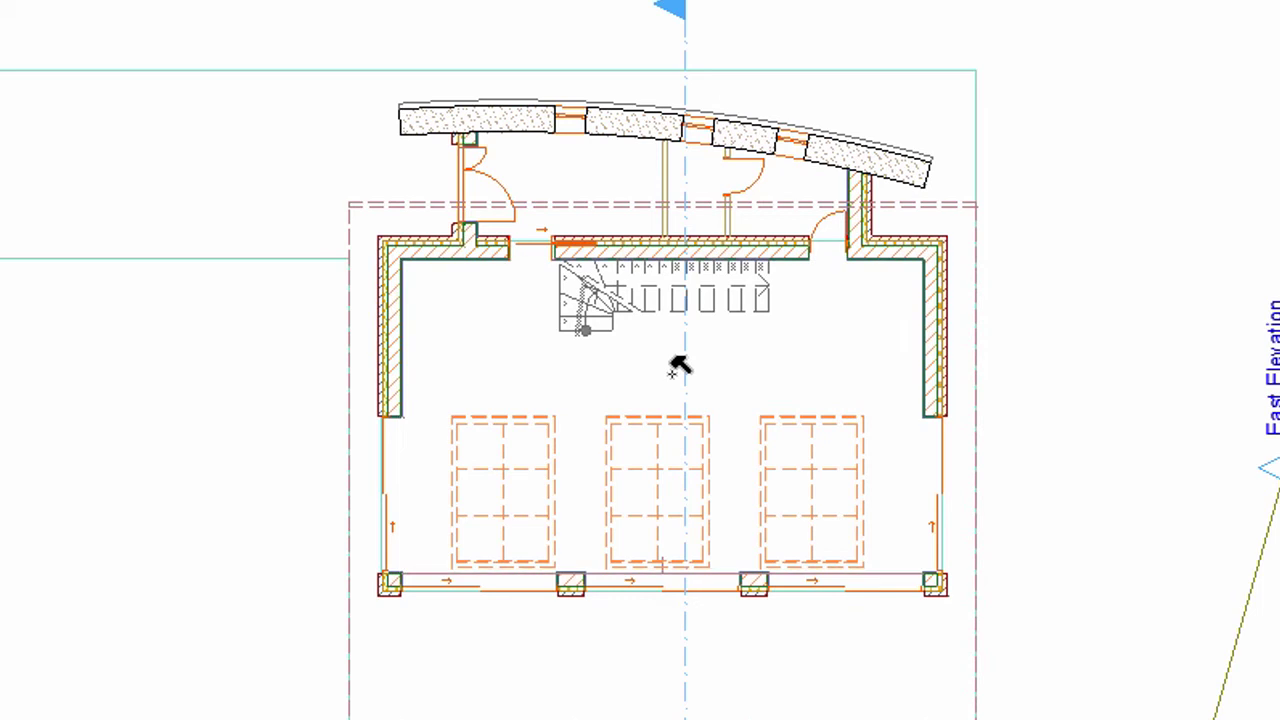
Create the Exhibition Space zone in the main ground-floor room and position its stamp inside
left_click(679, 367)
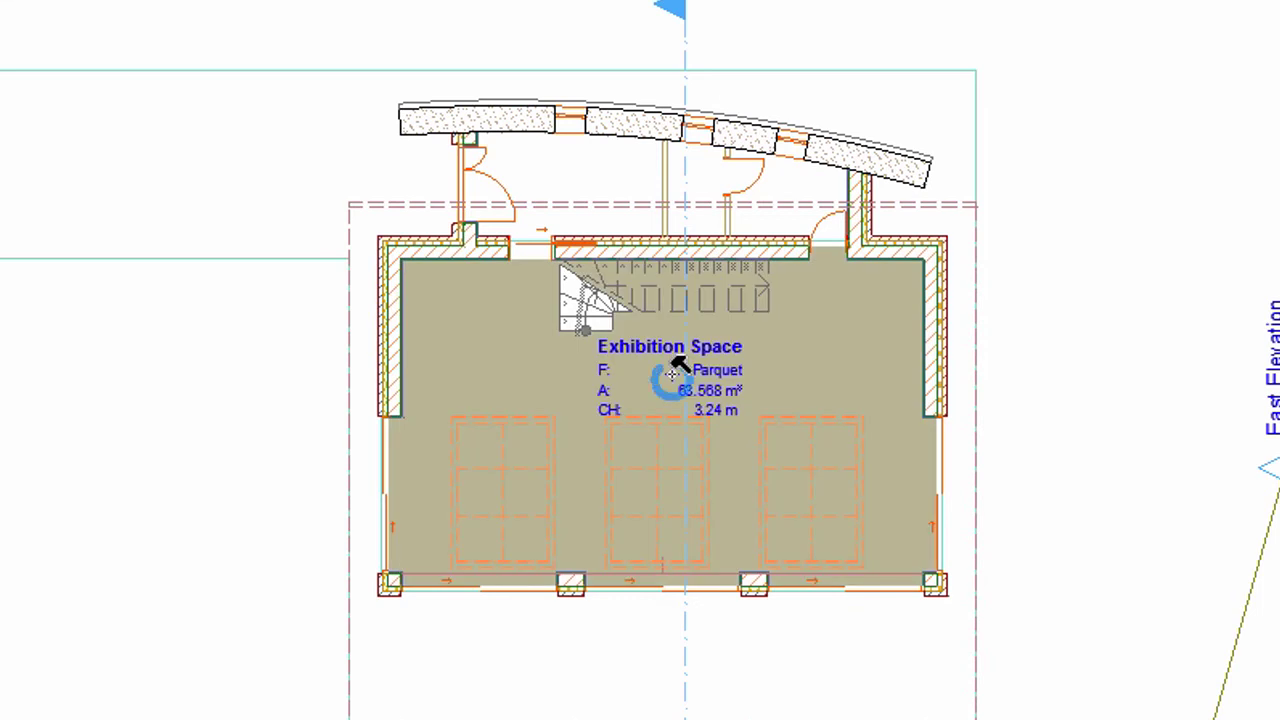
left_click_drag(672, 374, 775, 370)
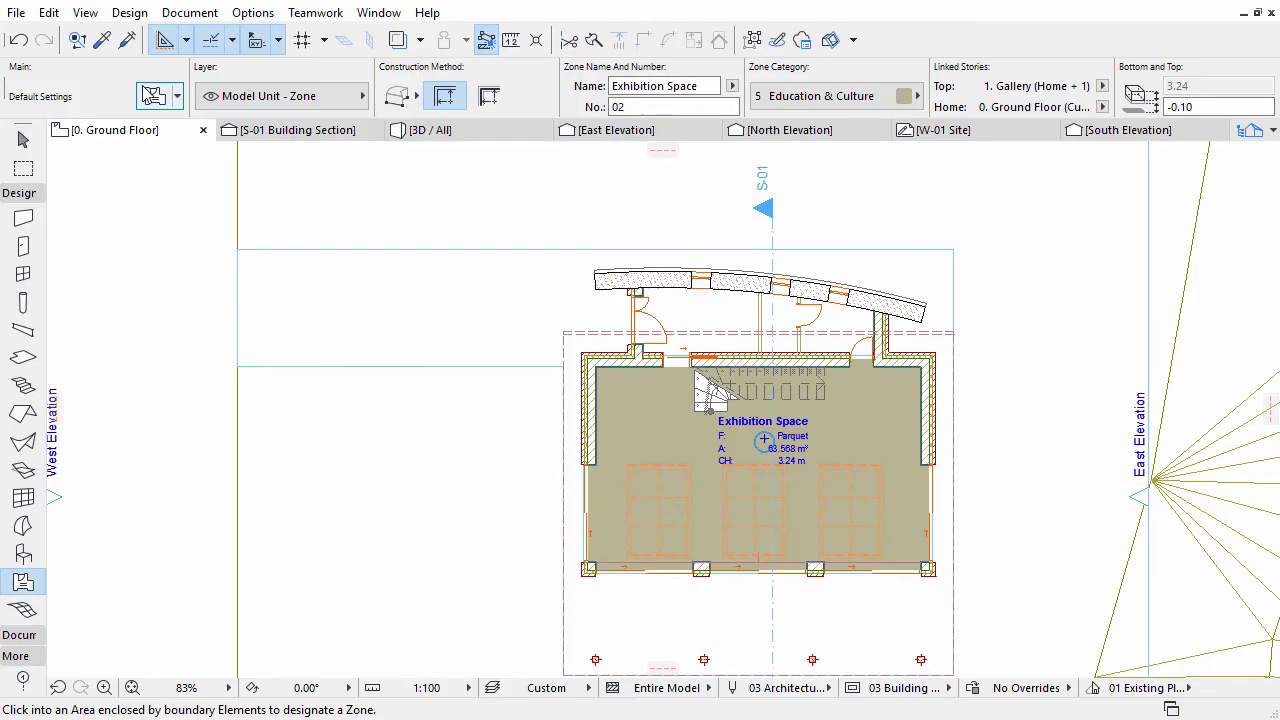
Set the zone category to 9 Communication & Access, name 'Entrance', top offset -0.46
left_click(151, 95)
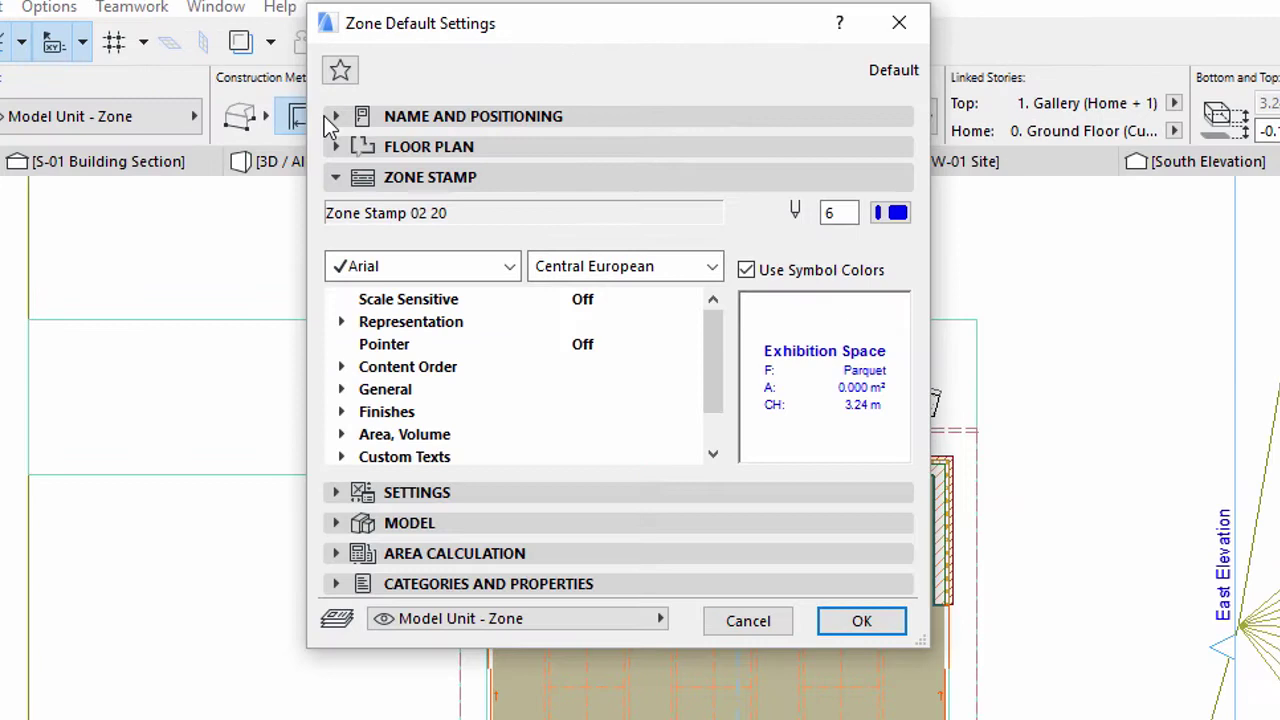
left_click(327, 117)
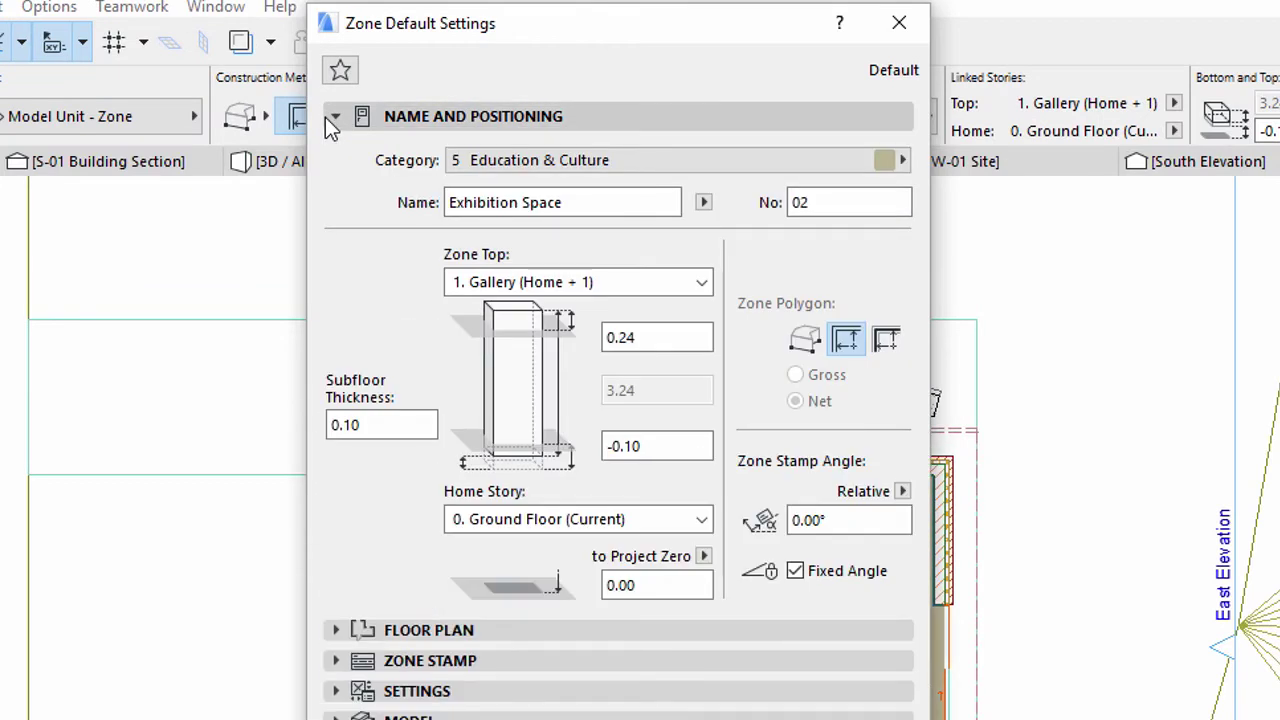
left_click(551, 163)
left_click(551, 163)
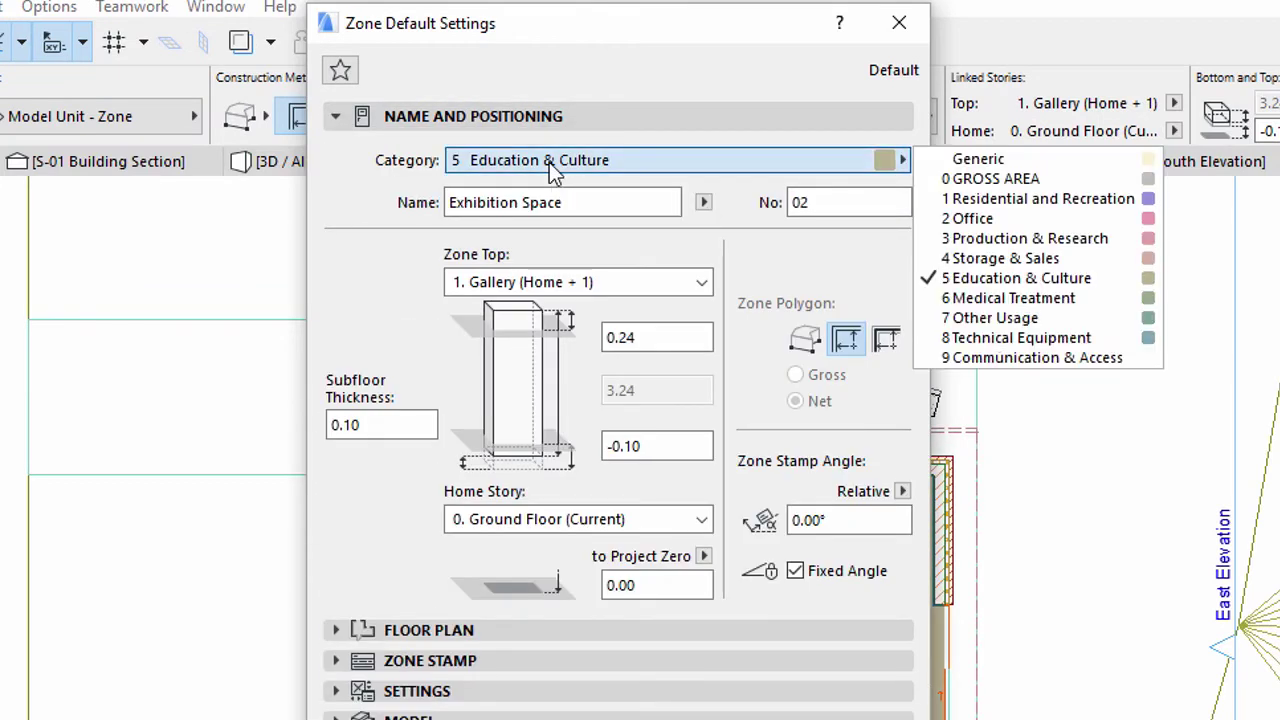
left_click(1000, 357)
mouse_move(606, 203)
left_mouse_down()
mouse_move(468, 205)
mouse_move(421, 220)
left_mouse_up()
type("Entr")
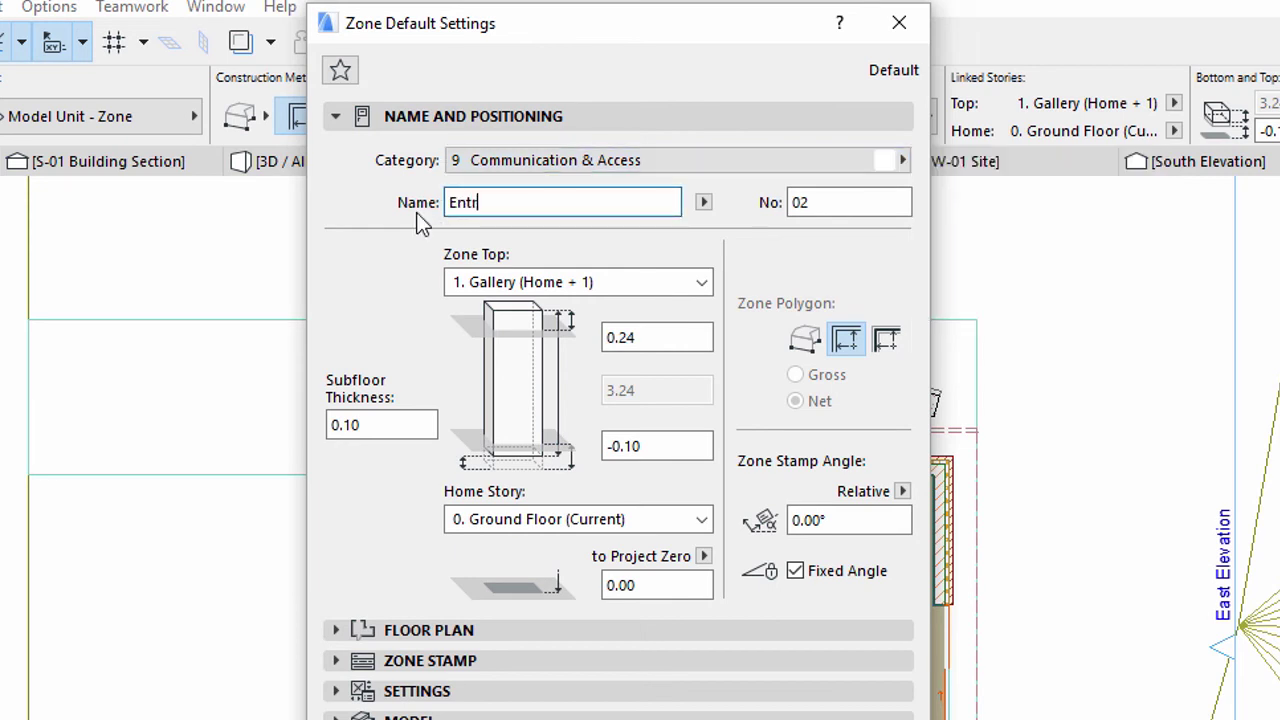
type("ance")
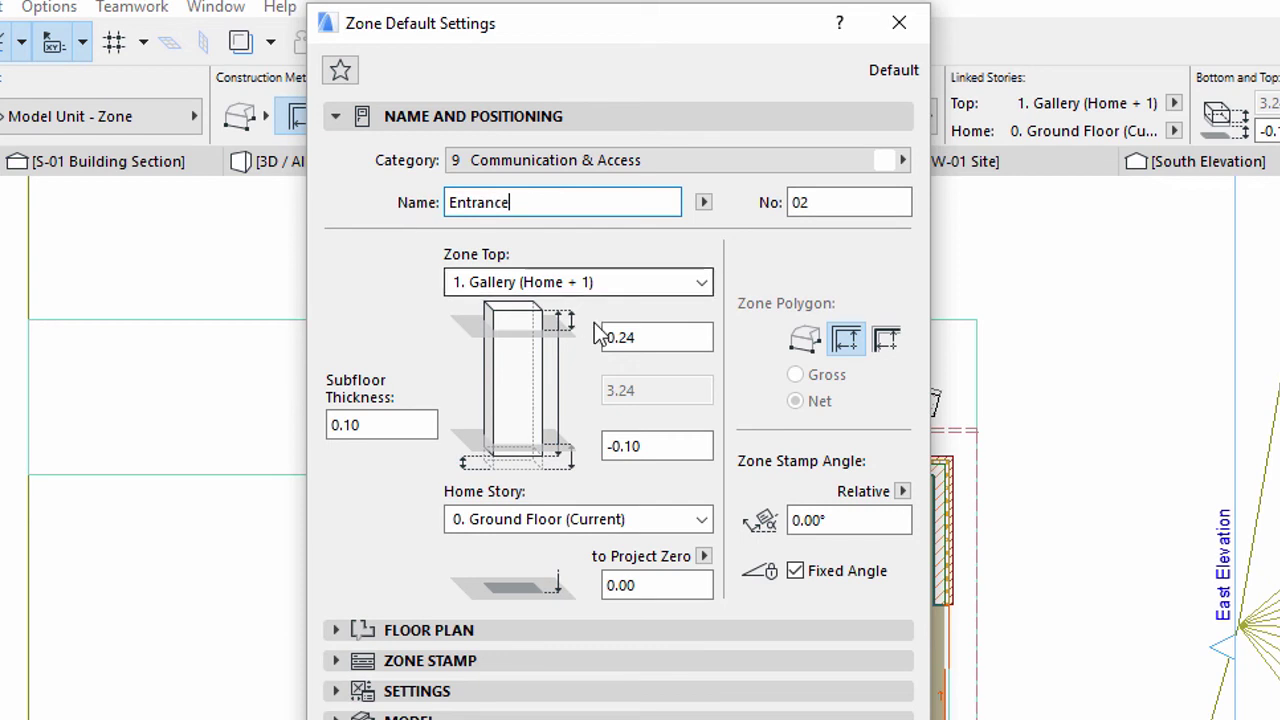
double_click(647, 338)
type("-0.")
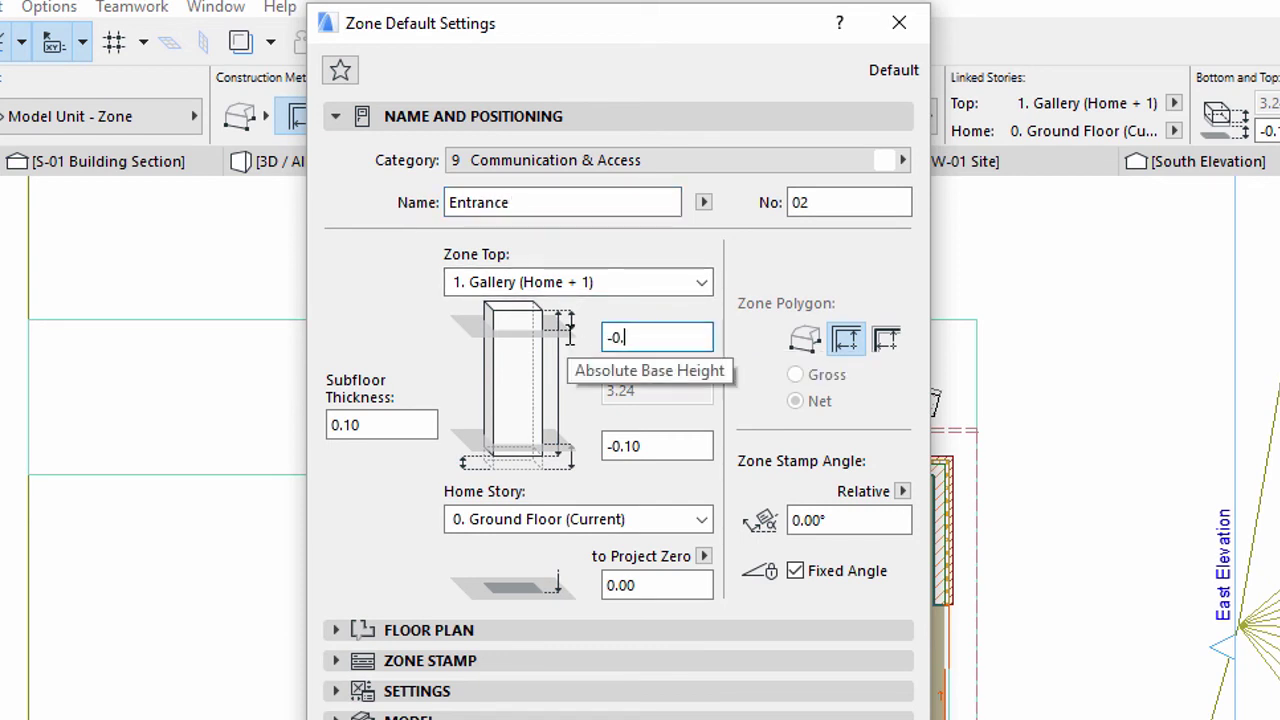
type("46")
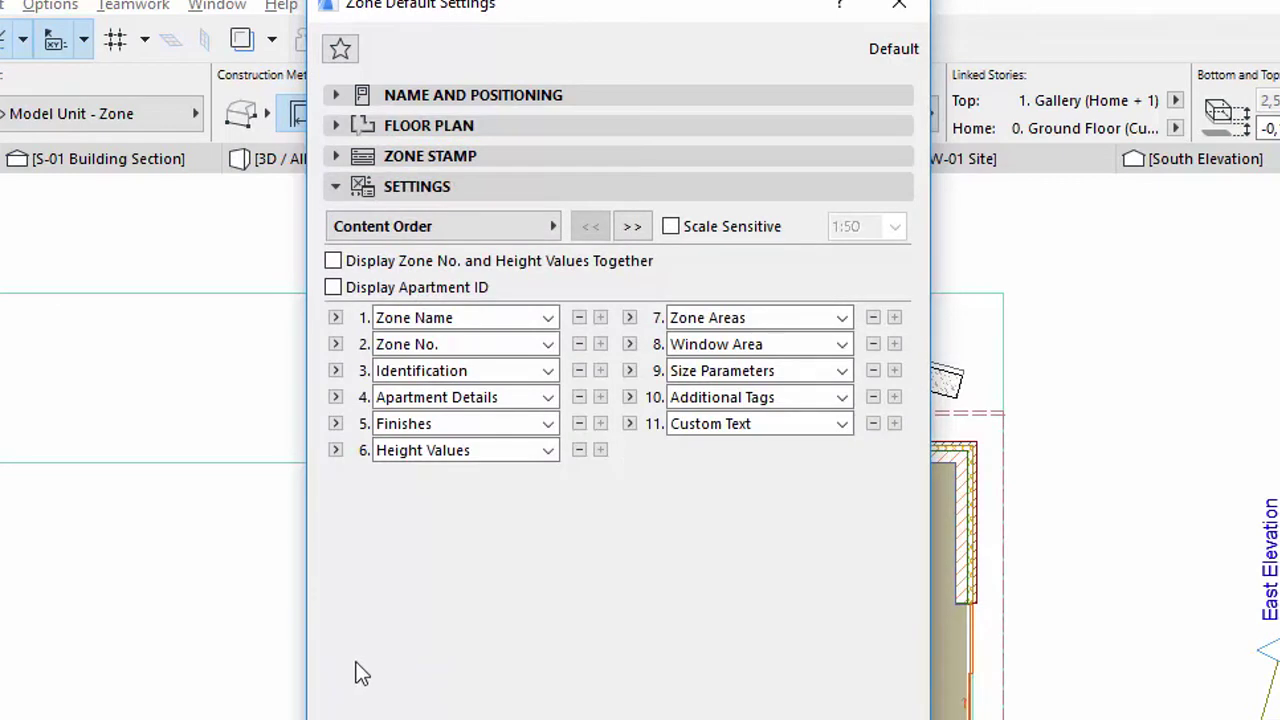
Give the zone a Tiles floor finish and place the Entrance zone in the small front room
left_click(548, 232)
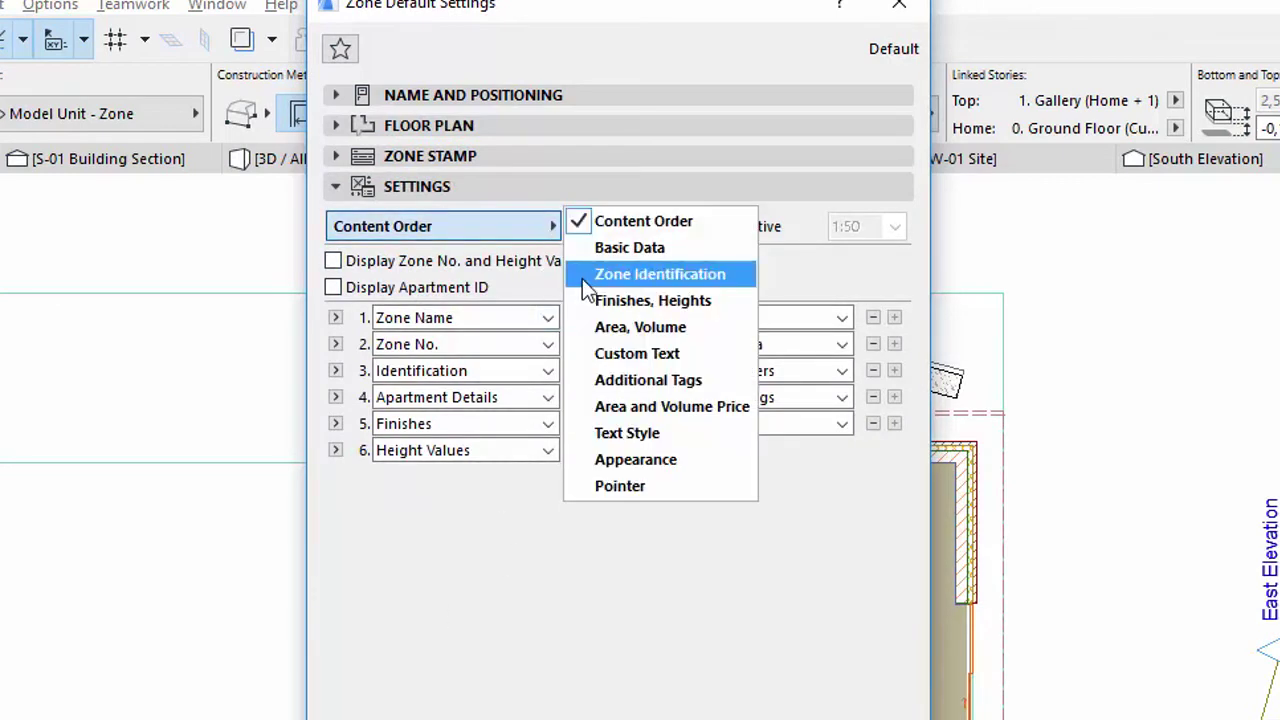
left_click(591, 305)
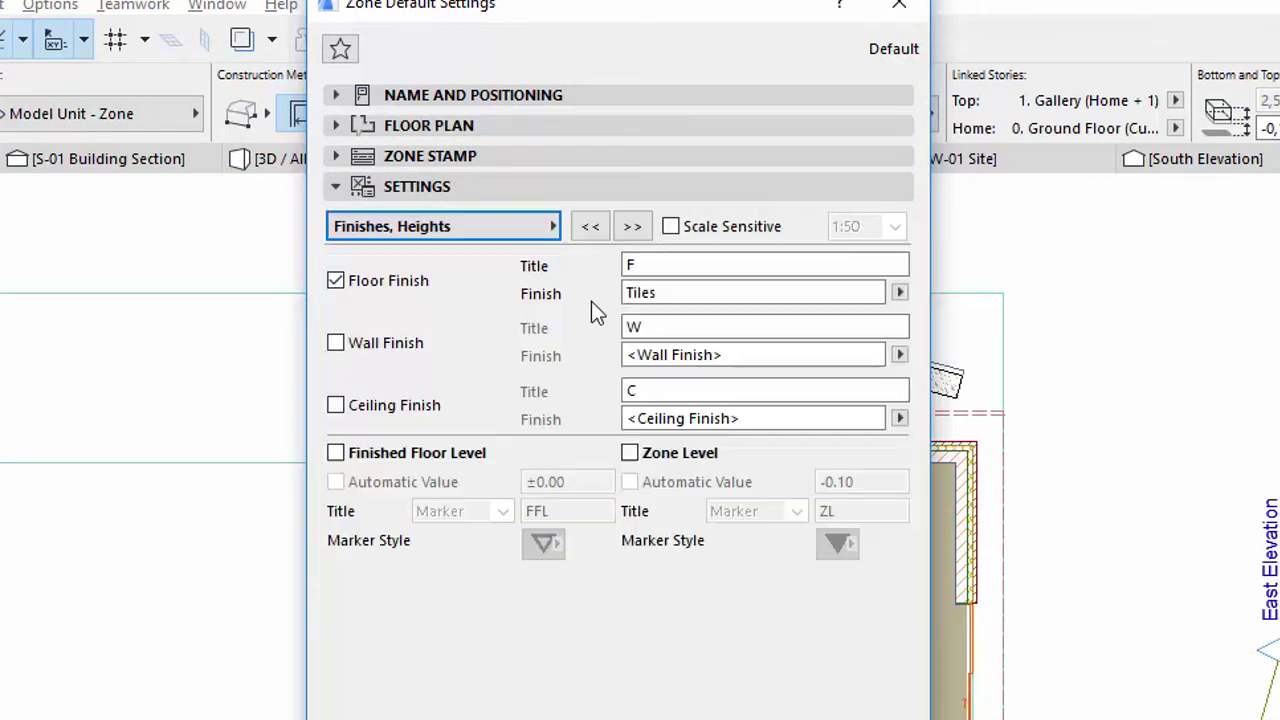
left_click(900, 293)
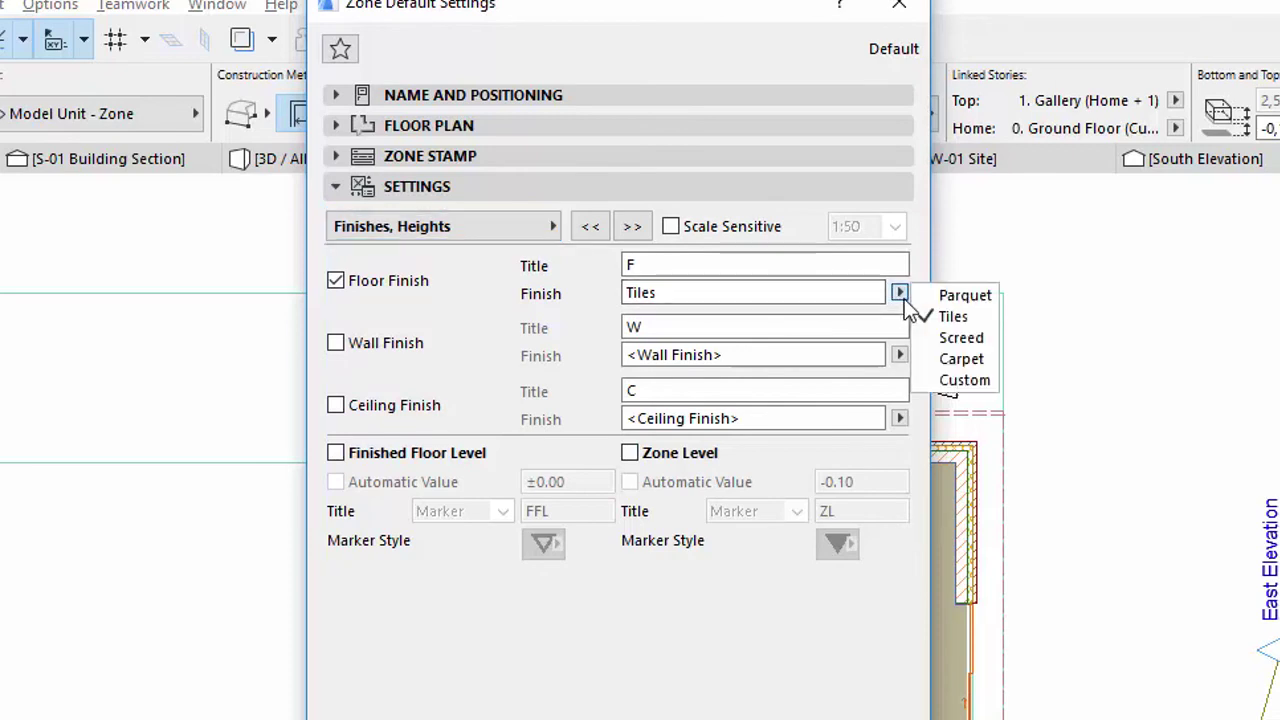
left_click(987, 327)
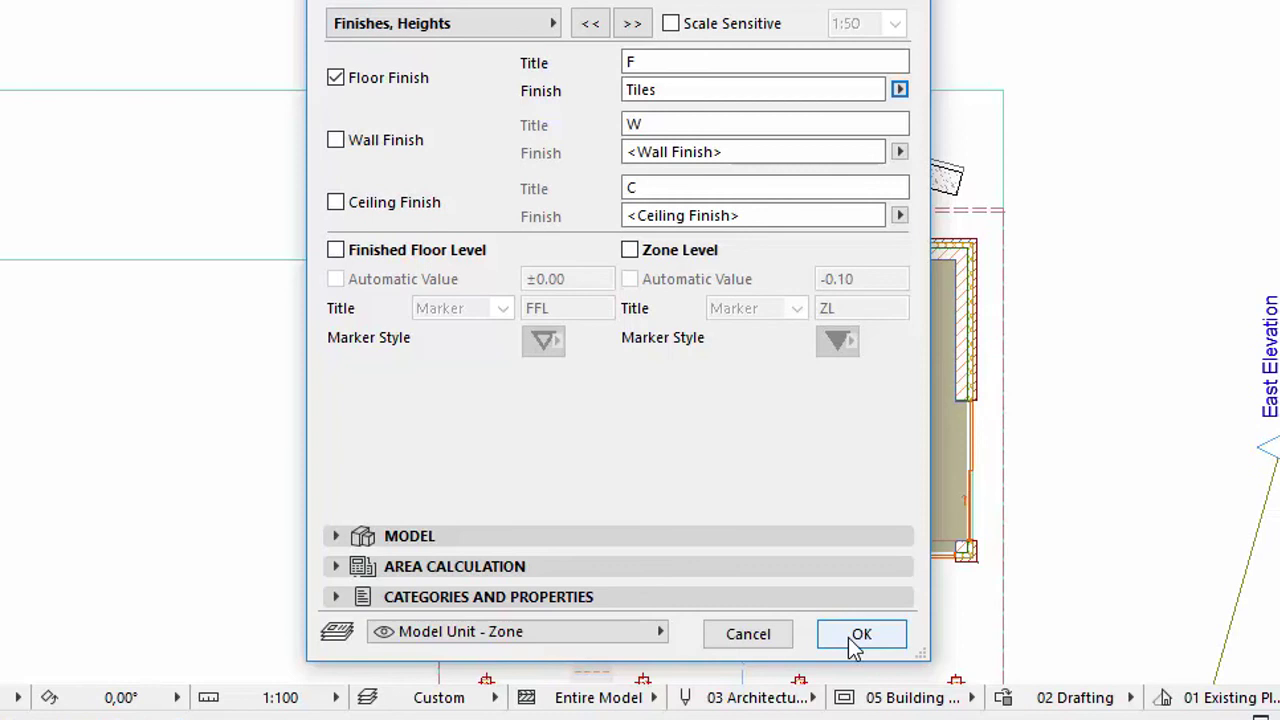
left_click(858, 640)
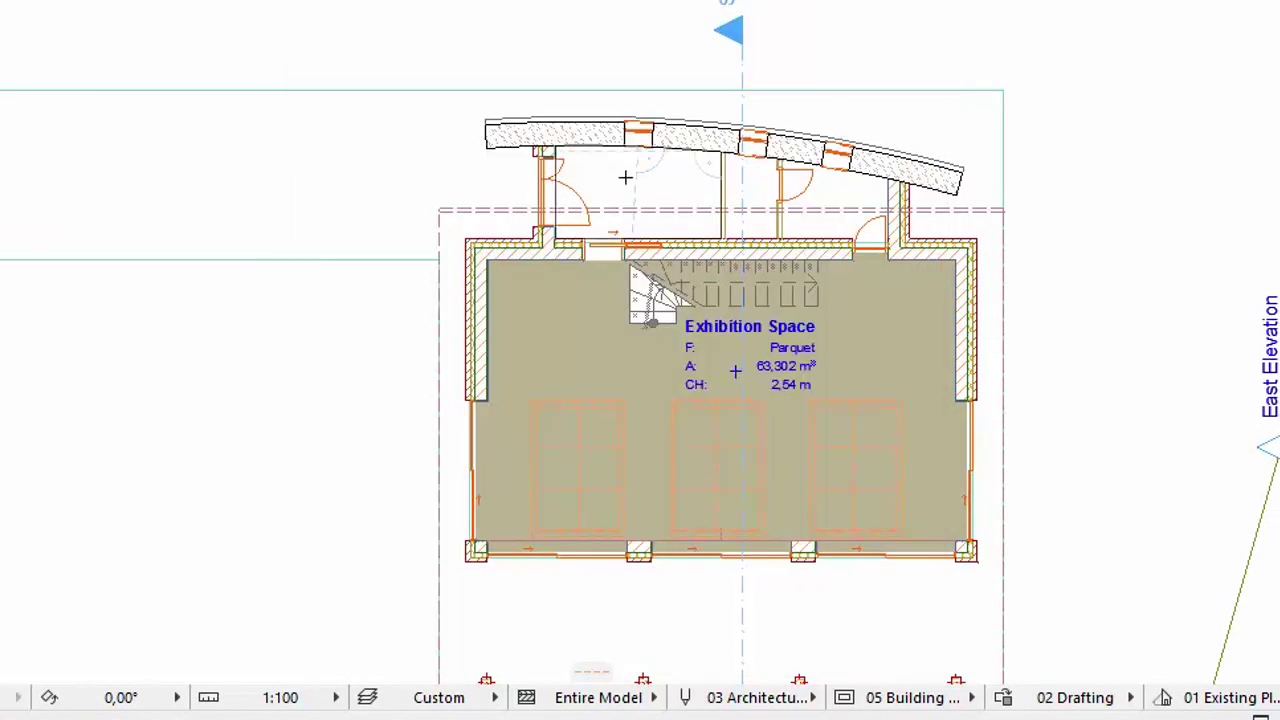
left_click(625, 177)
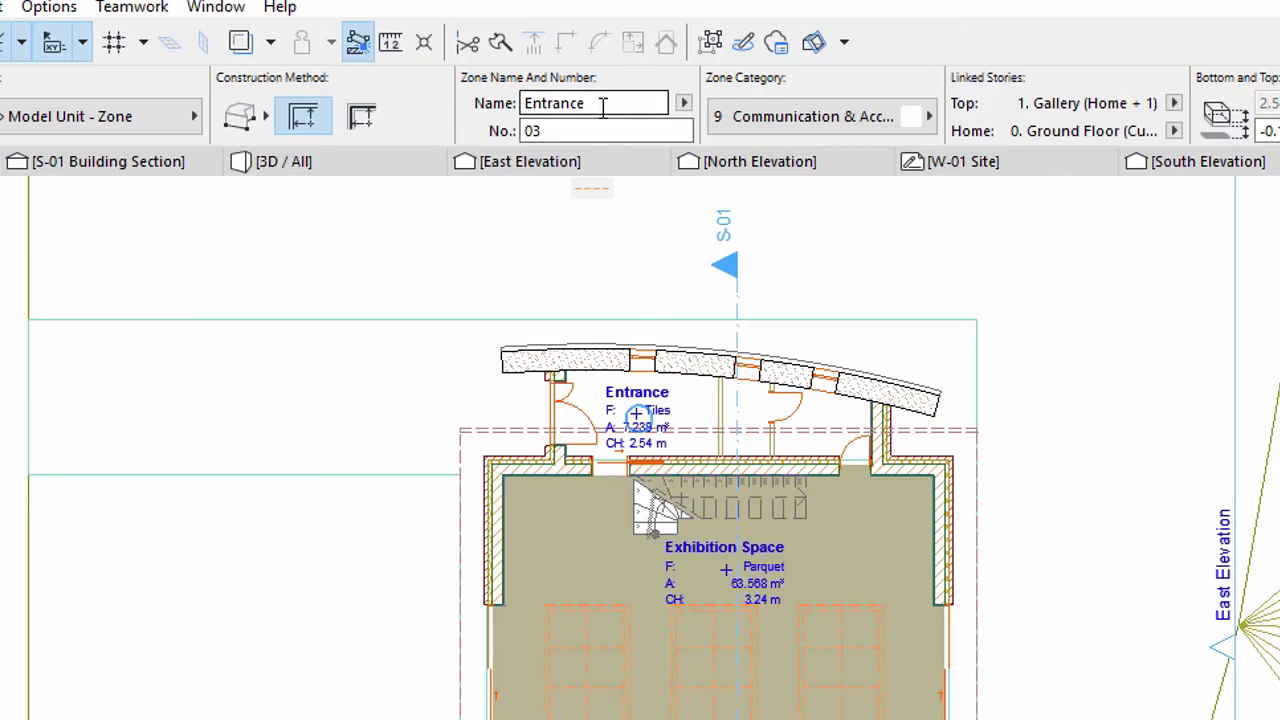
Add a Technical Equipment zone named 'WC' in the small middle room
double_click(603, 106)
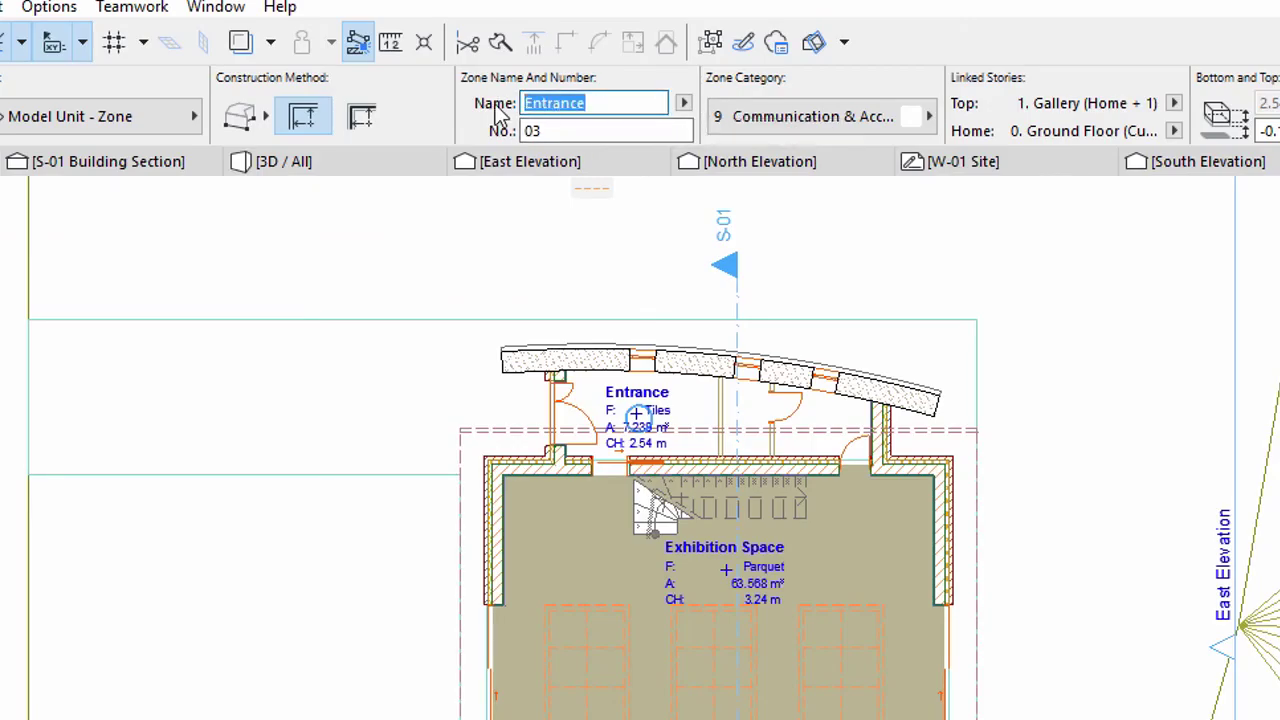
type("WC")
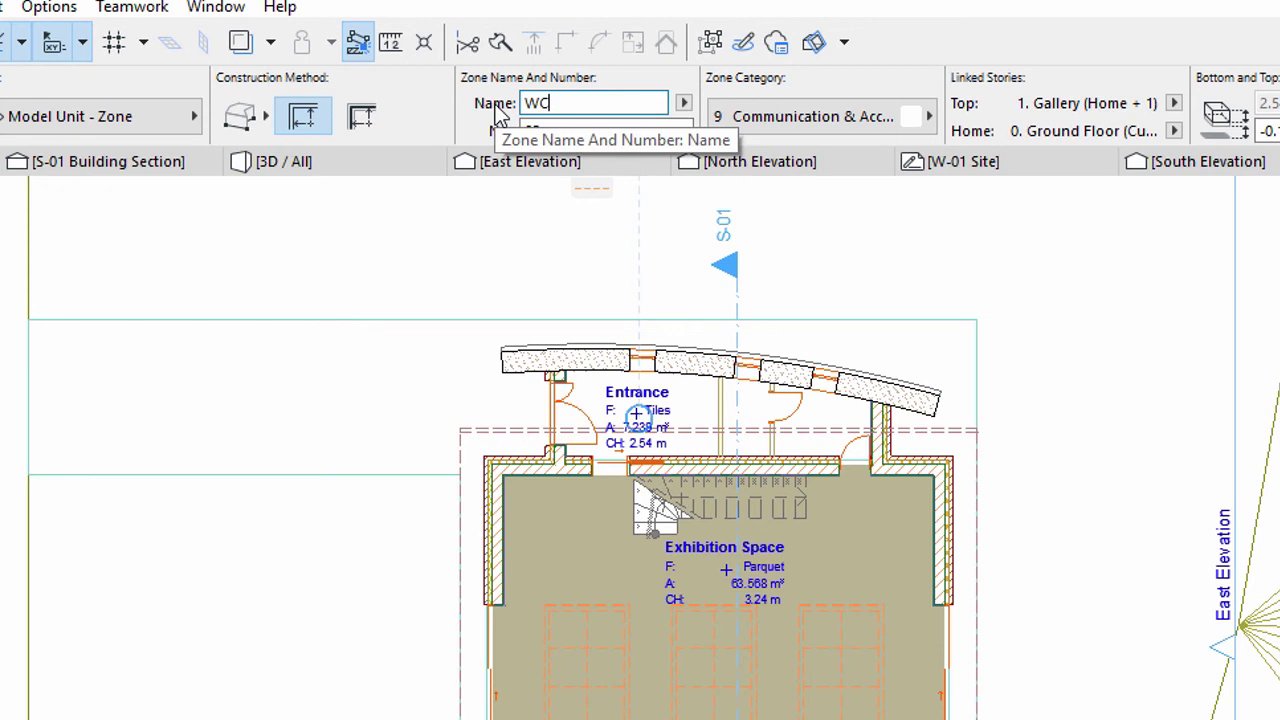
left_click(760, 118)
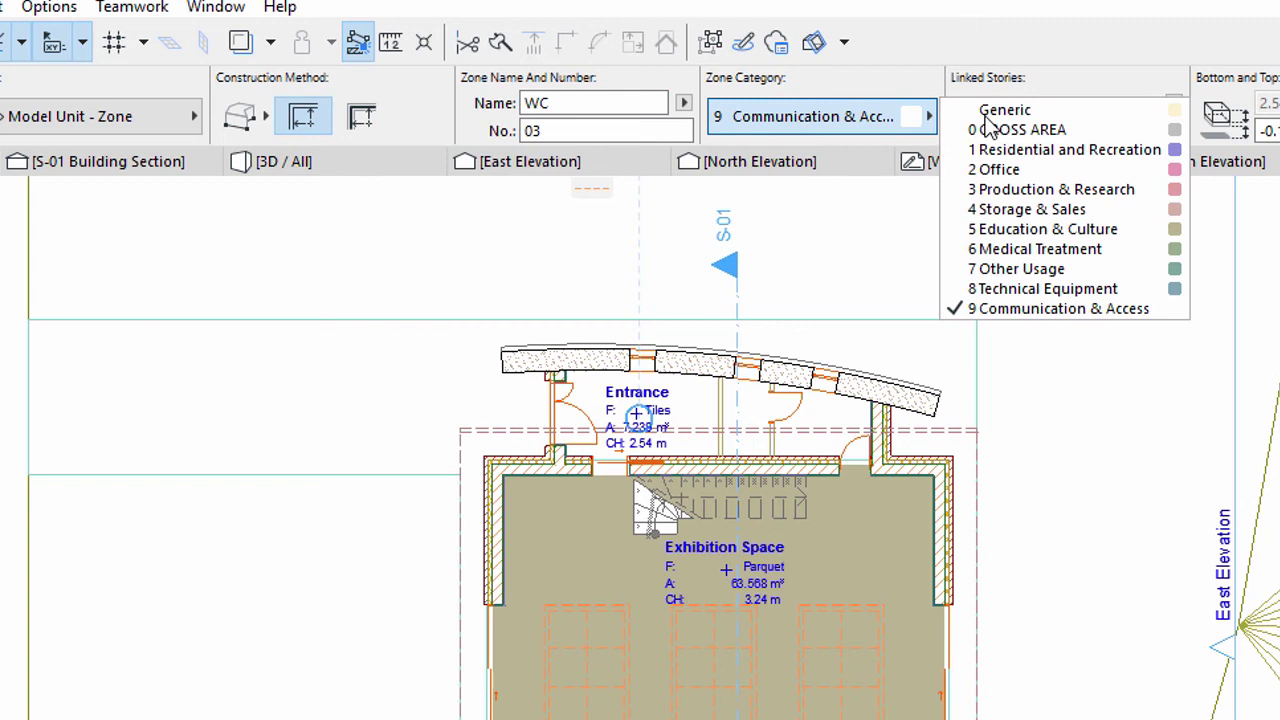
left_click(1020, 289)
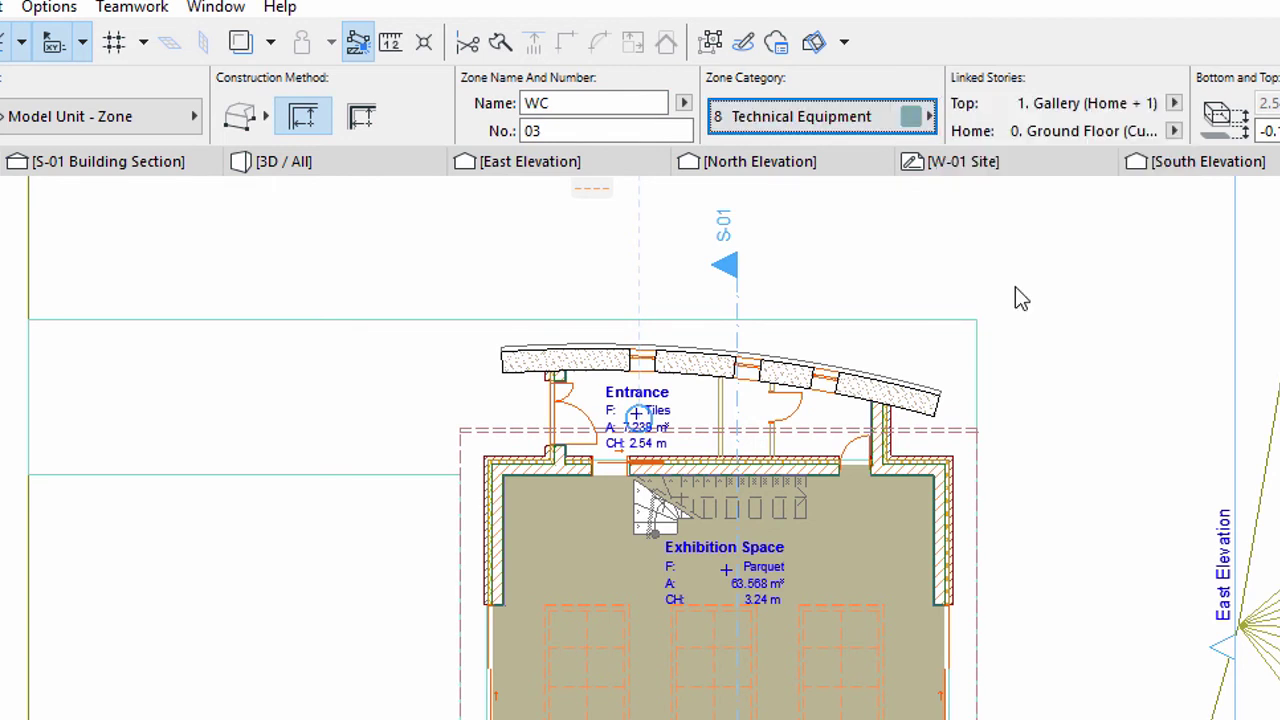
left_click(743, 416)
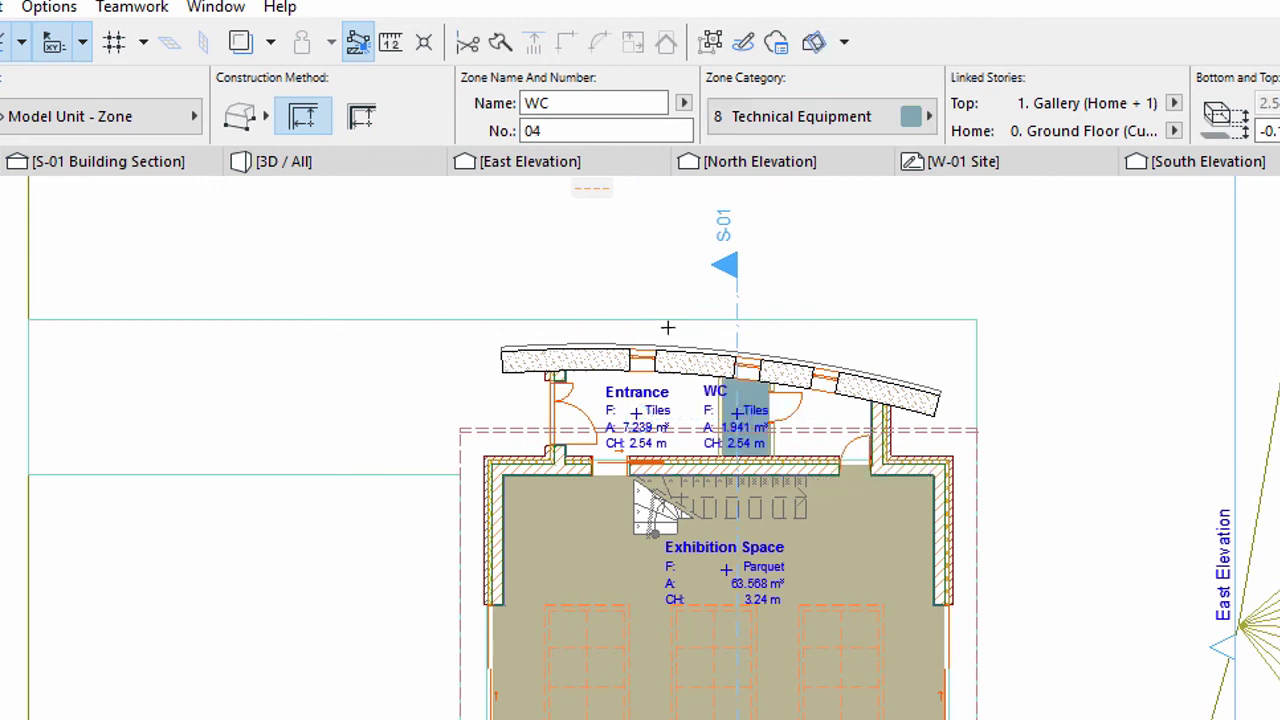
Add a zone named 'Washroom' in the right-hand small room
double_click(568, 103)
type("Washroom")
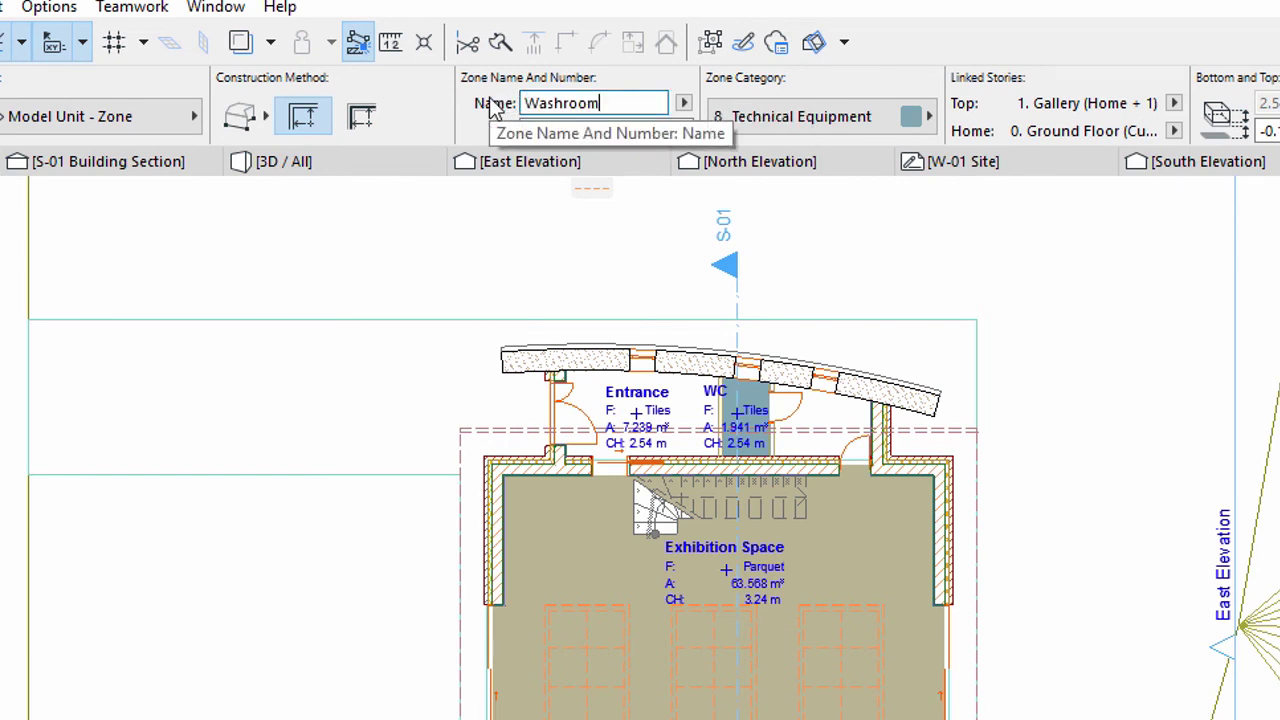
left_click(816, 410)
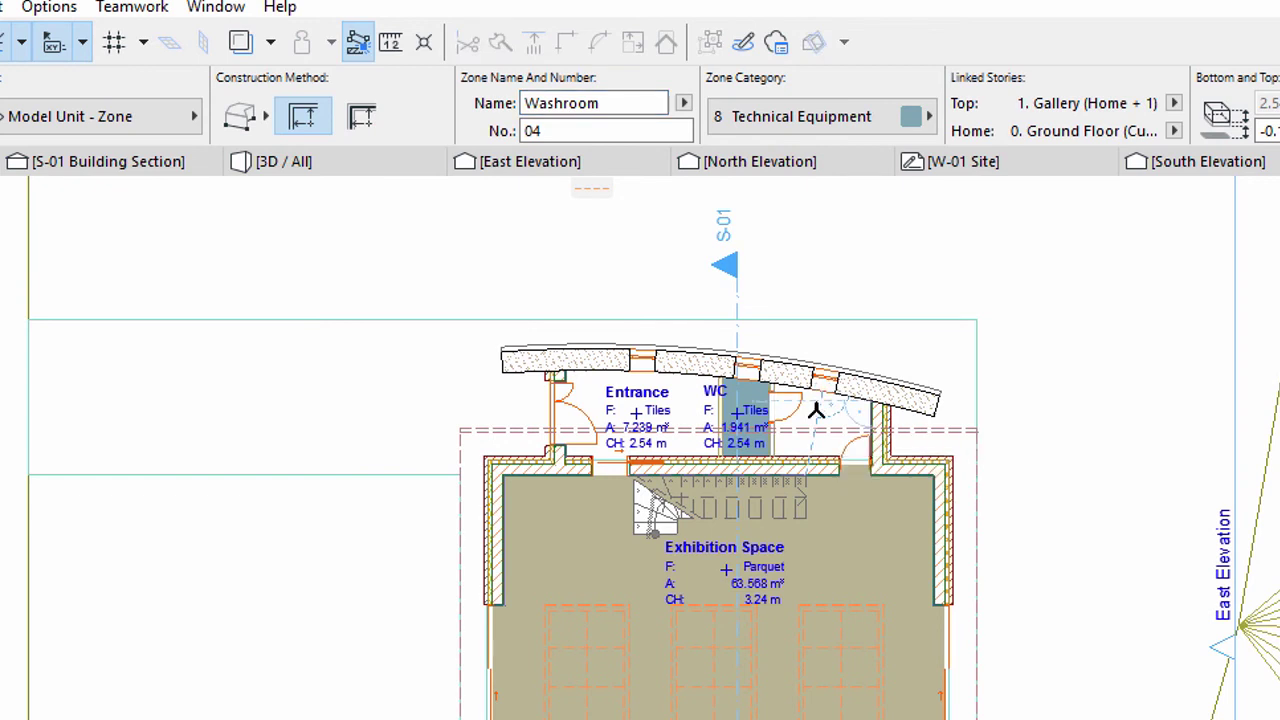
left_click(816, 410)
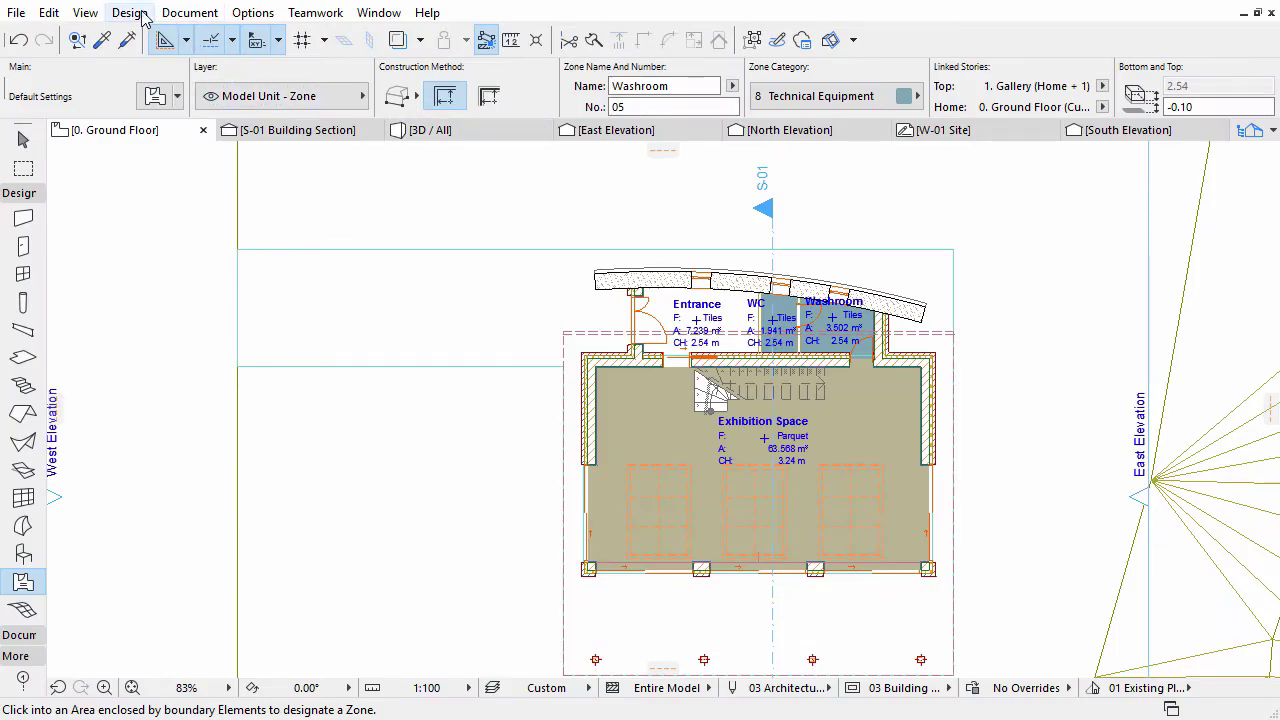
Check the Design menu for a zone update, dismiss it, and show the story list
left_click(133, 13)
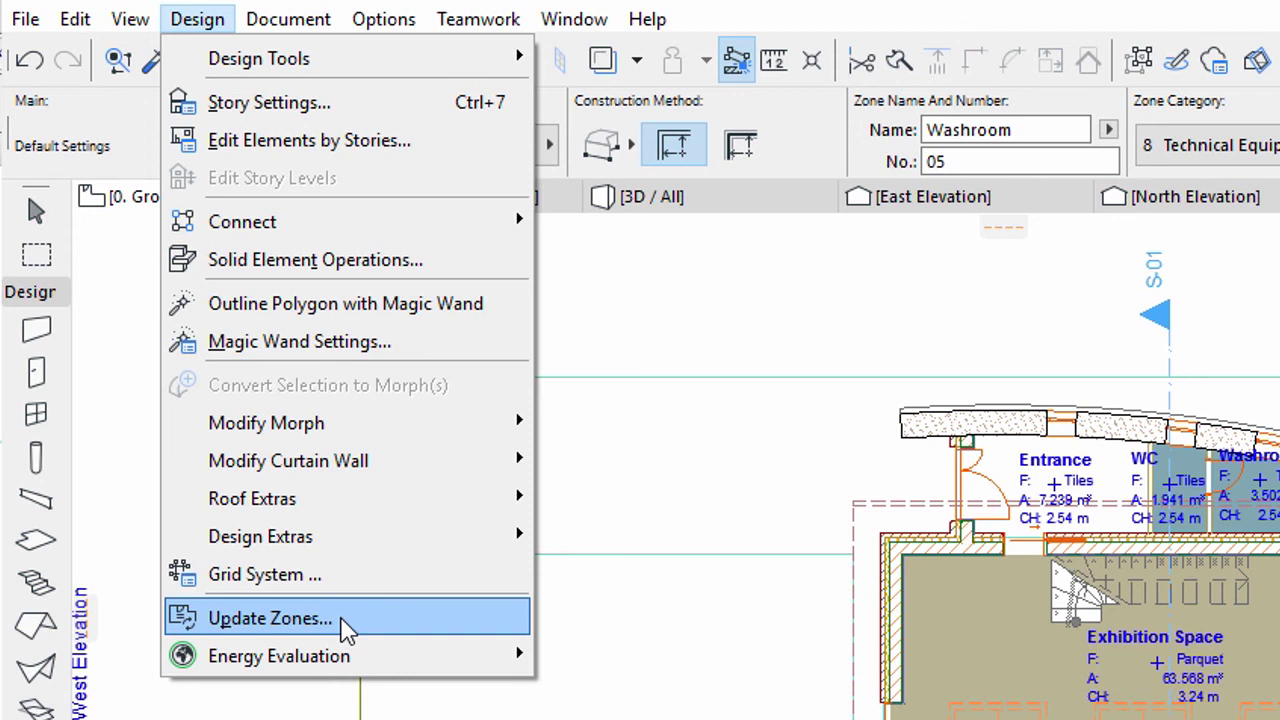
key("Escape")
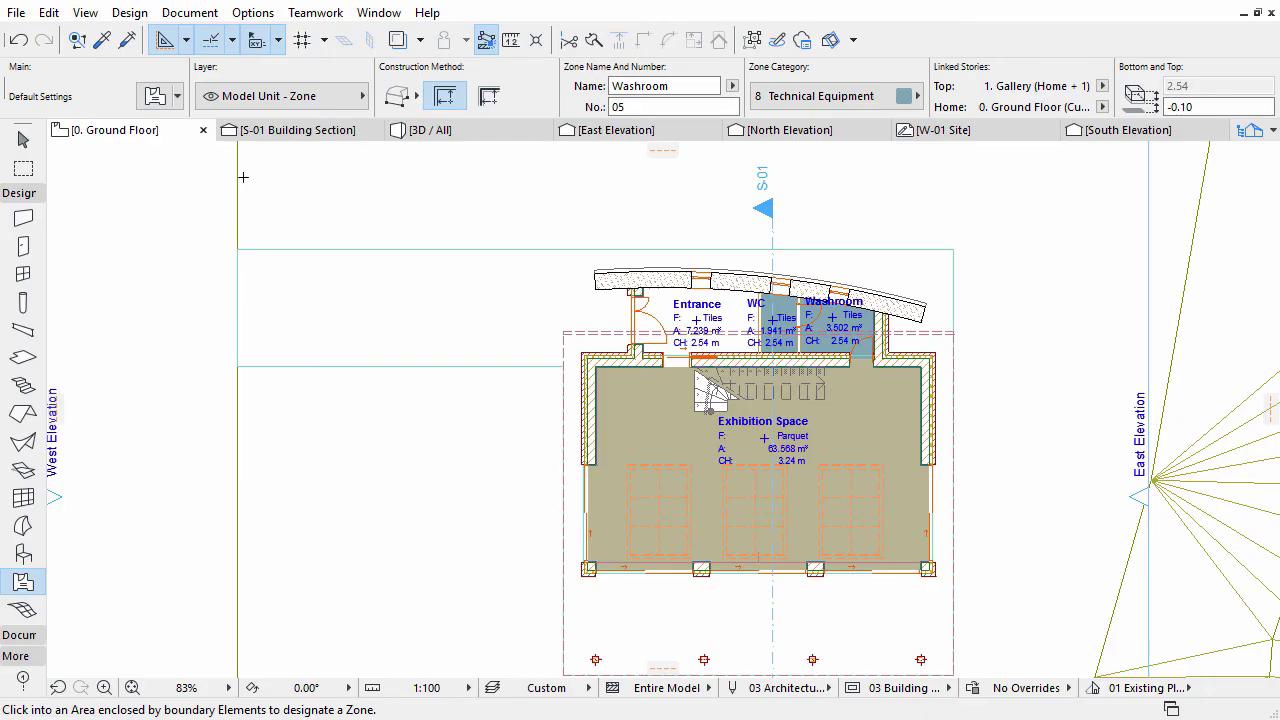
right_click(176, 143)
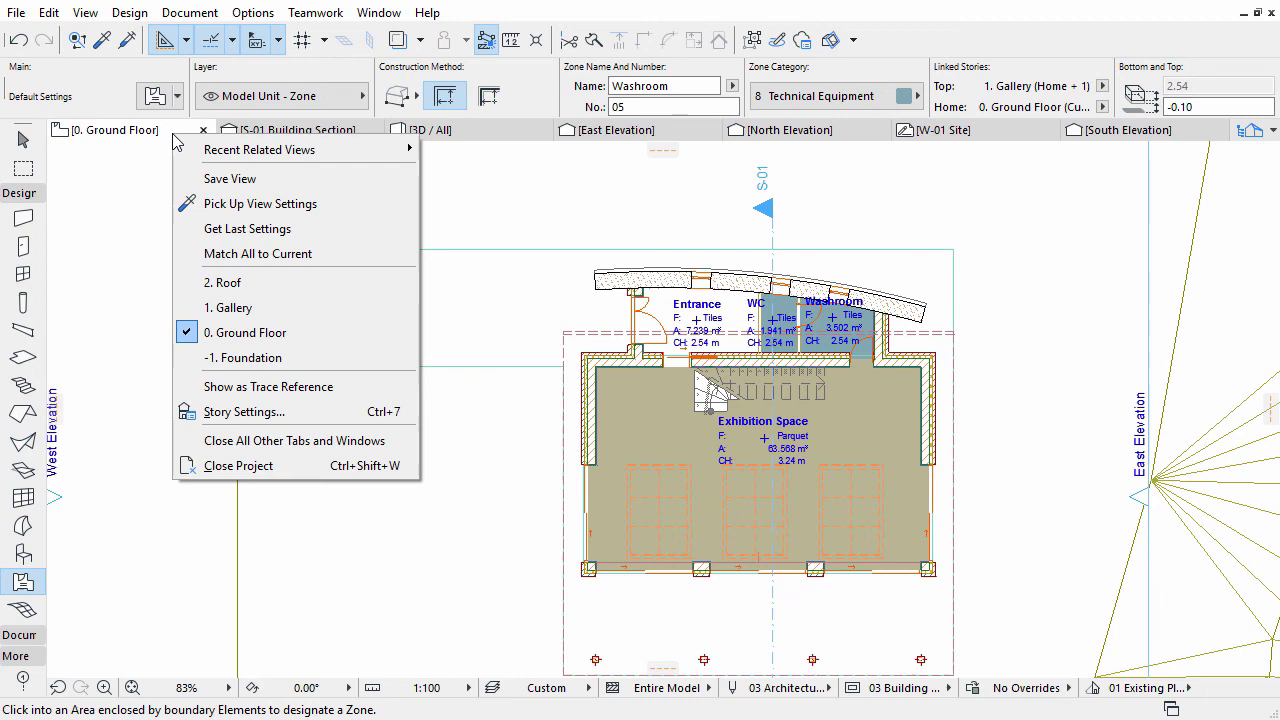
Switch to the Gallery story and set new zones to Education & Culture, named 'Gallery'
left_click(199, 316)
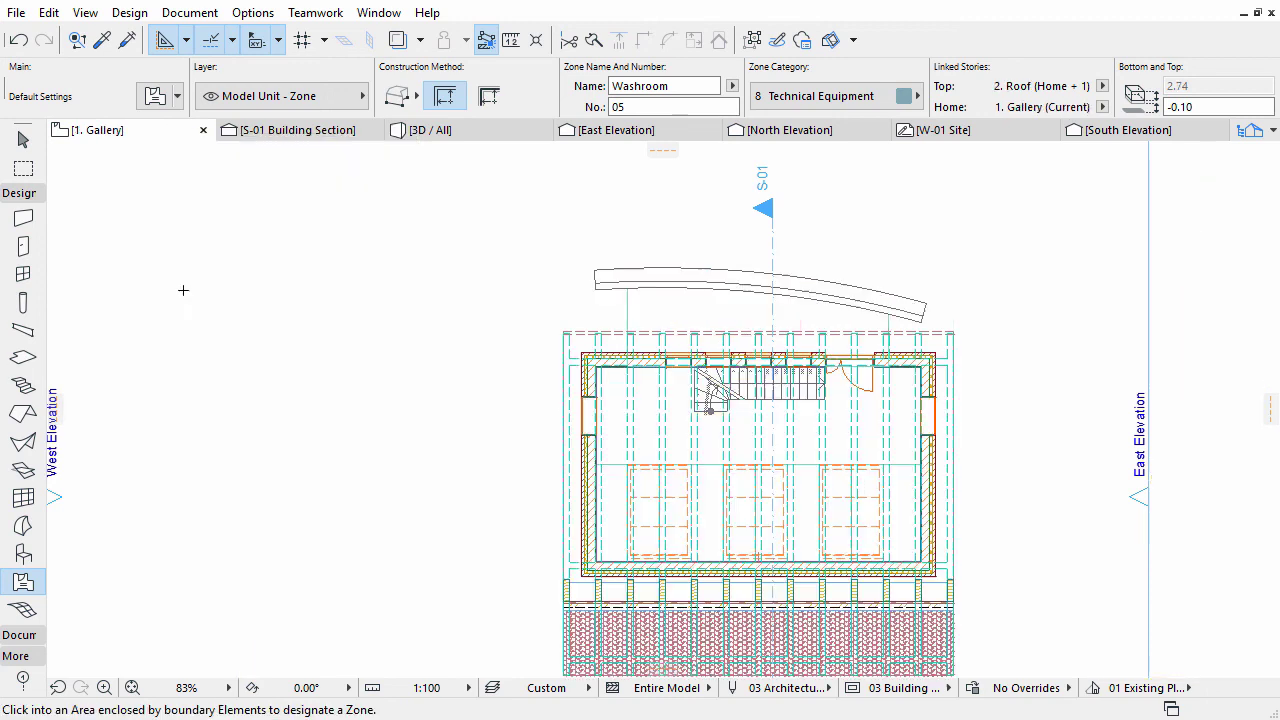
left_click(153, 97)
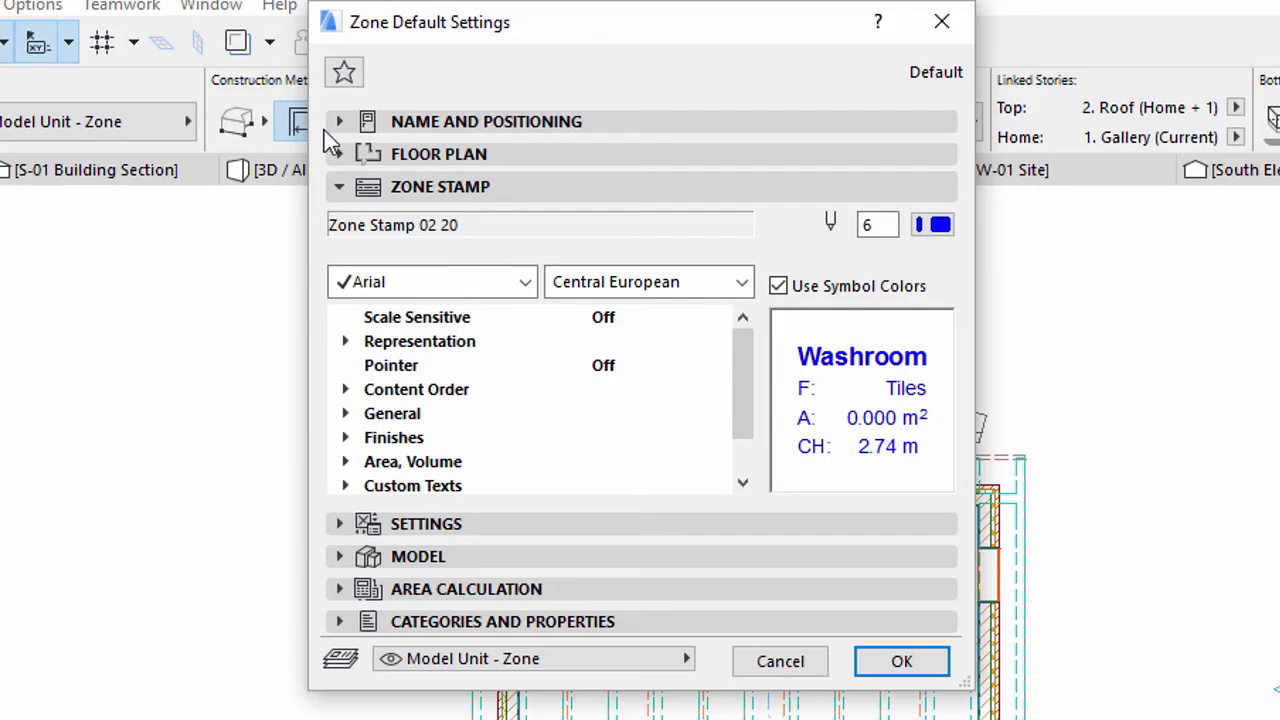
left_click(335, 124)
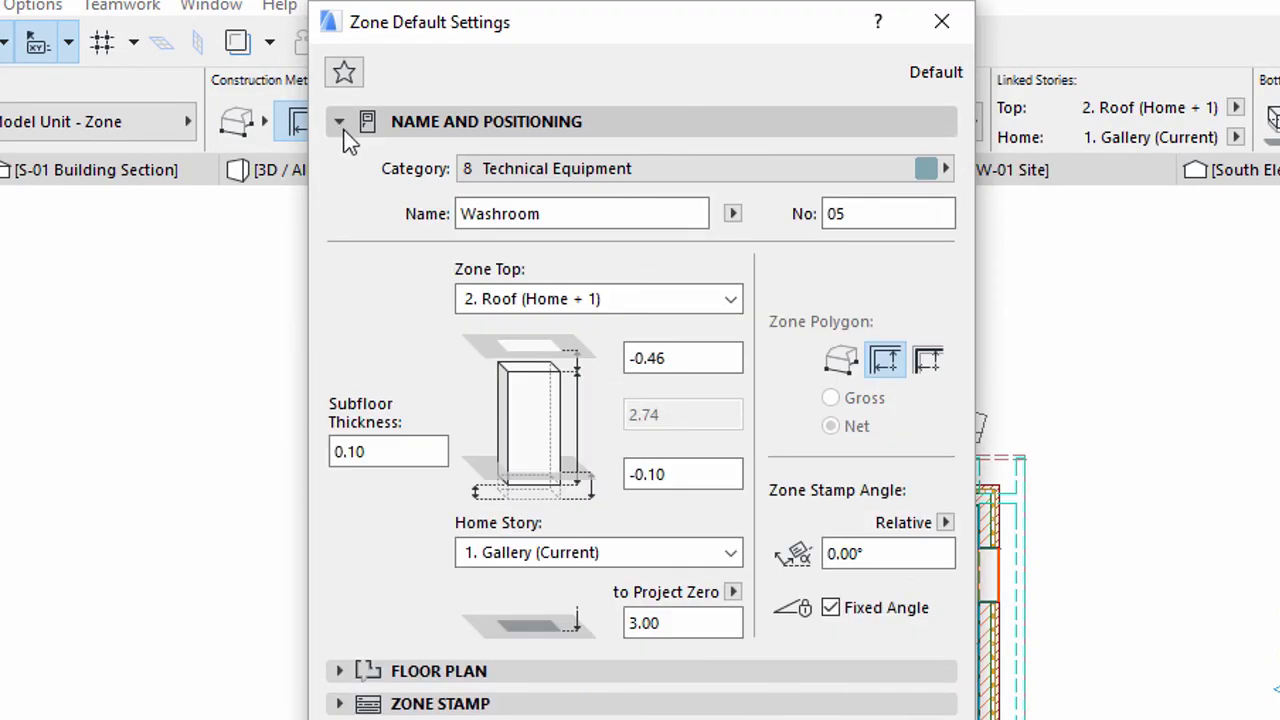
left_click(492, 172)
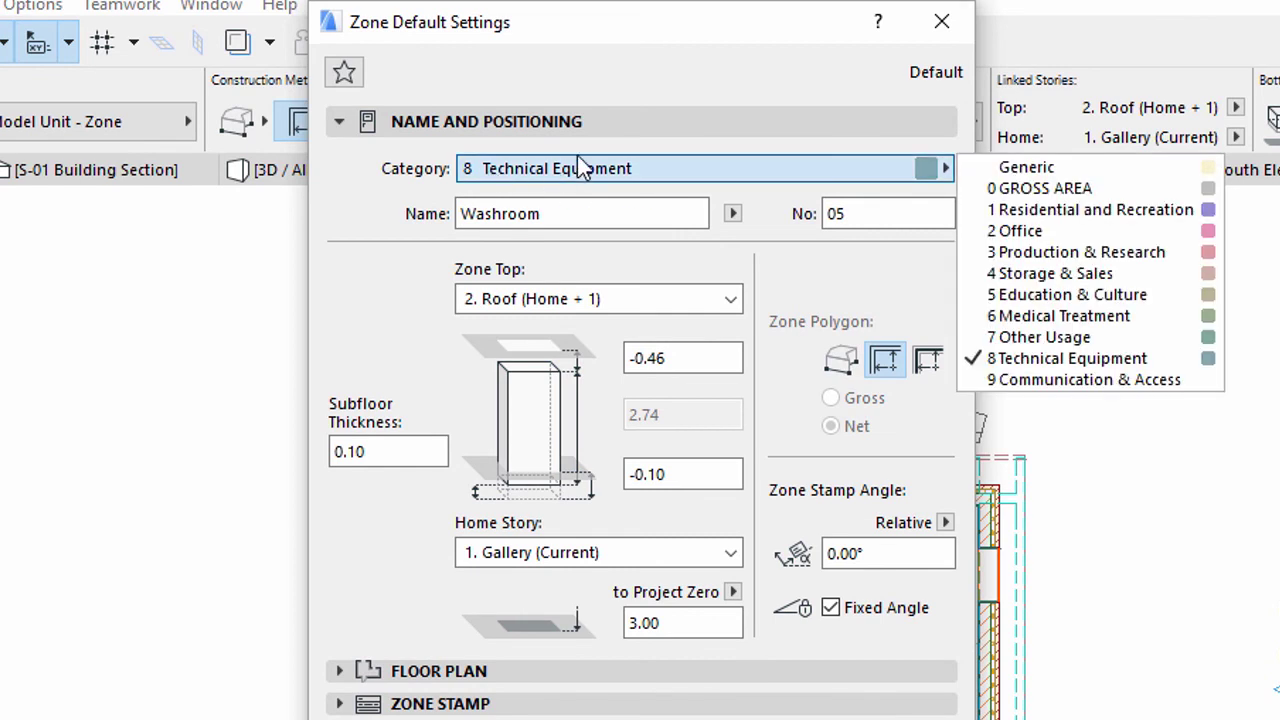
left_click(999, 300)
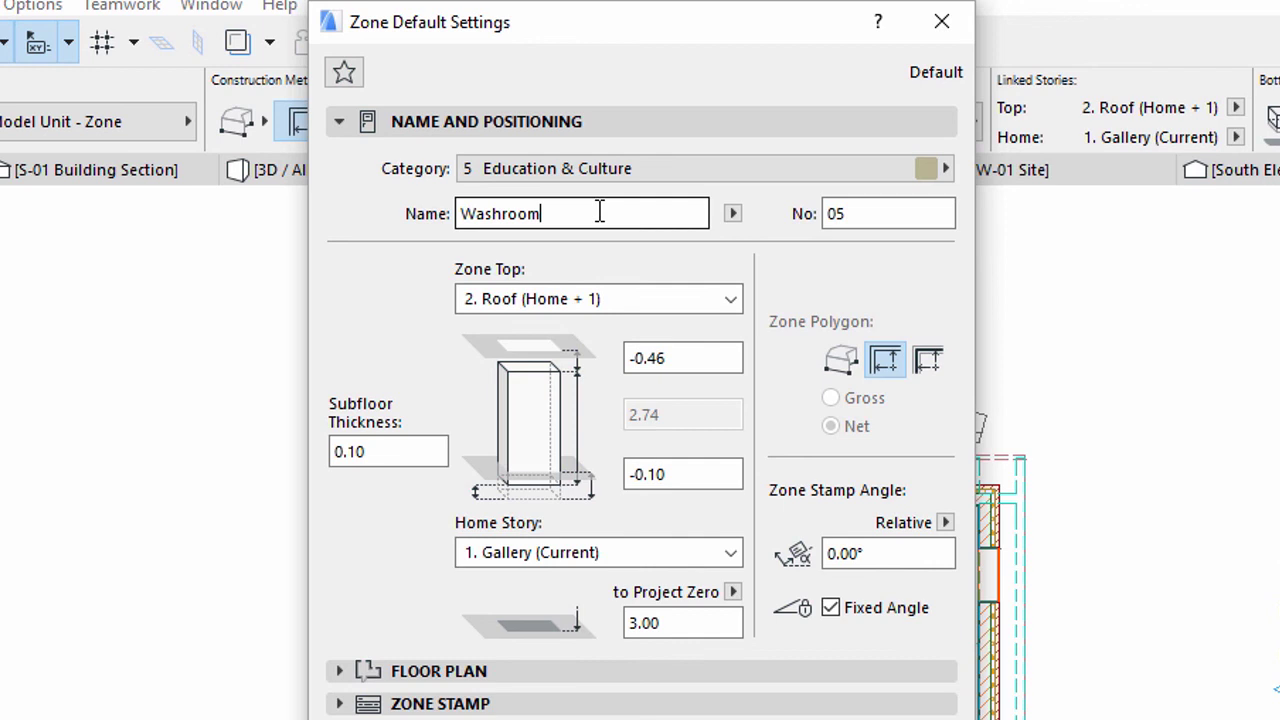
left_click_drag(597, 210, 425, 217)
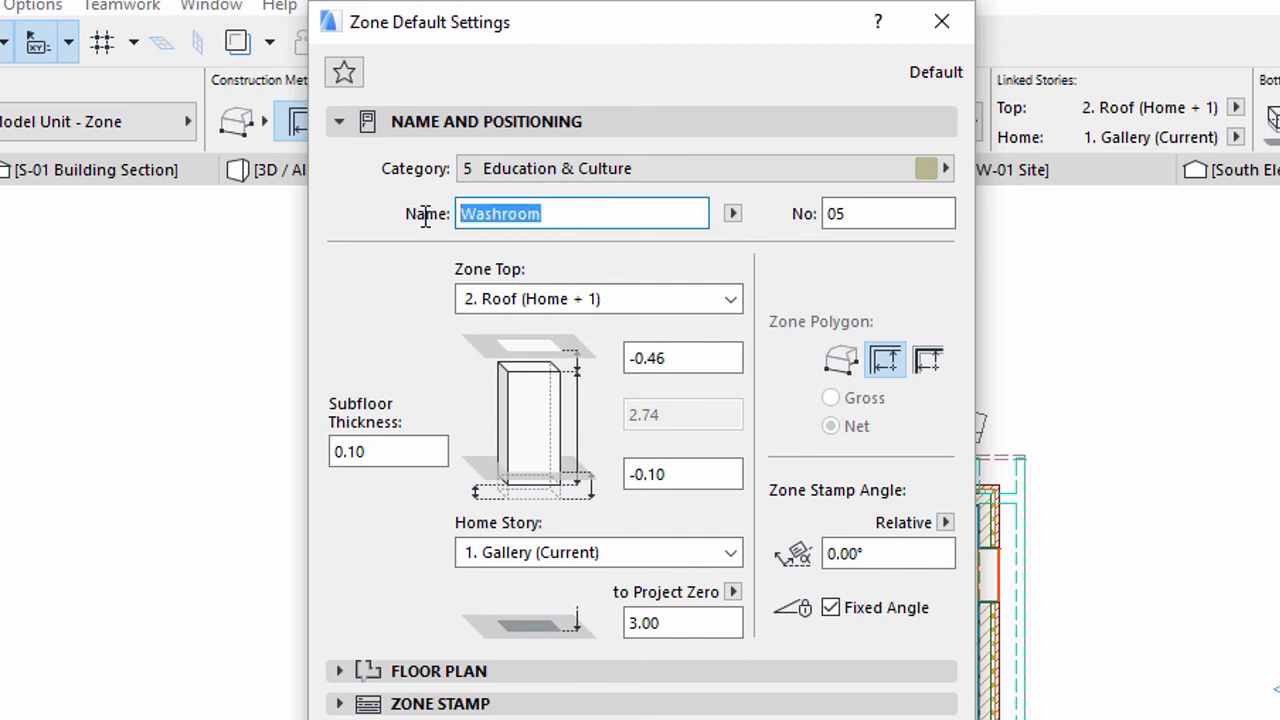
type("Gallery")
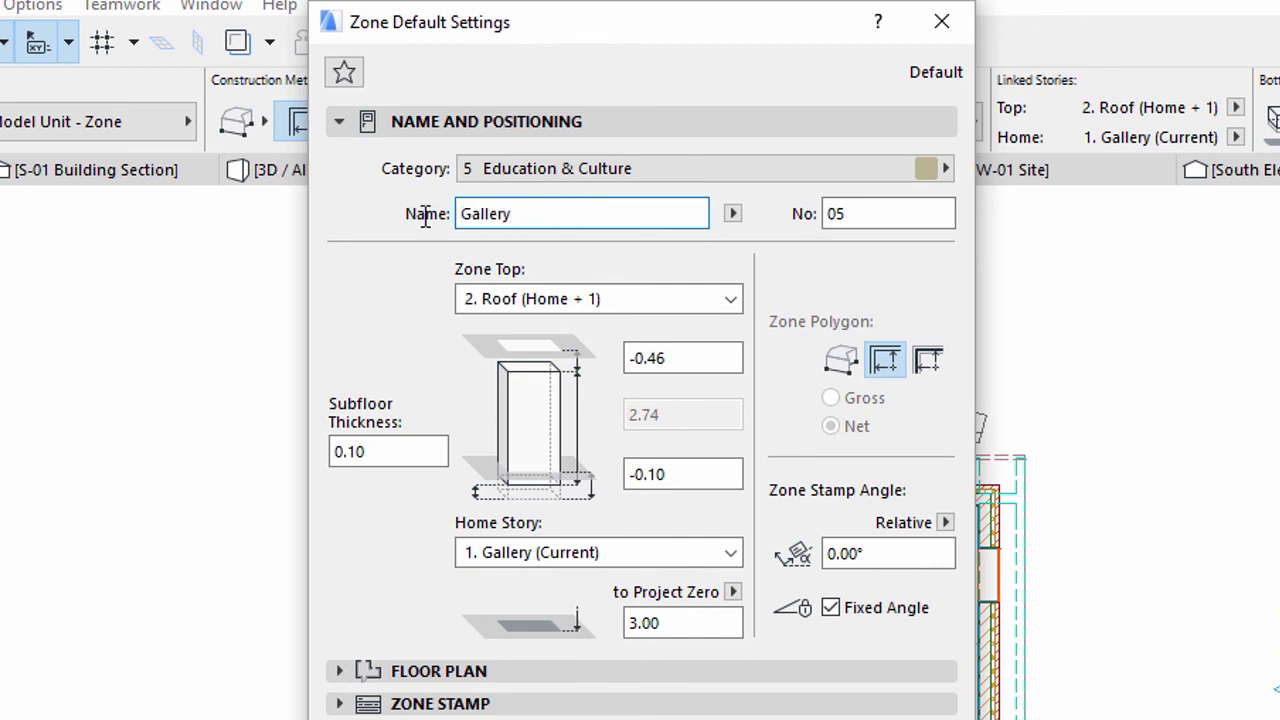
Link the zone top to the Roof story with 0.00 offset and Parquet floor finish
left_click(651, 303)
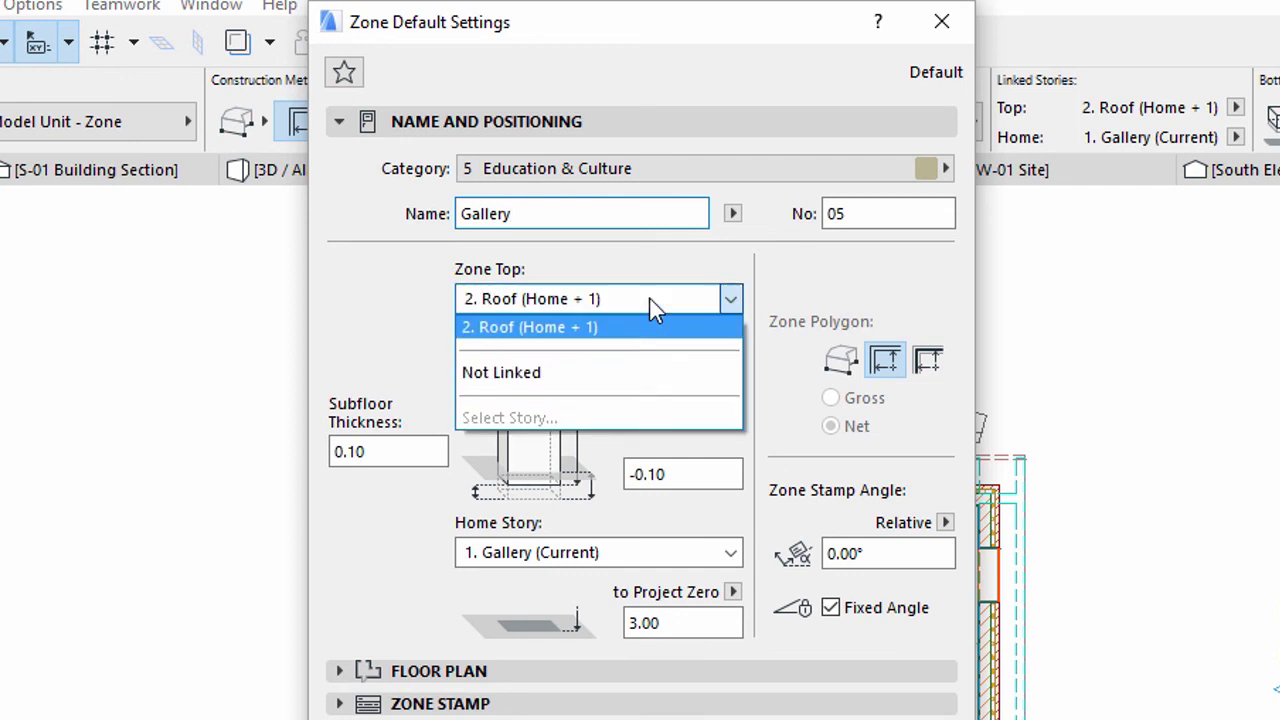
left_click(648, 337)
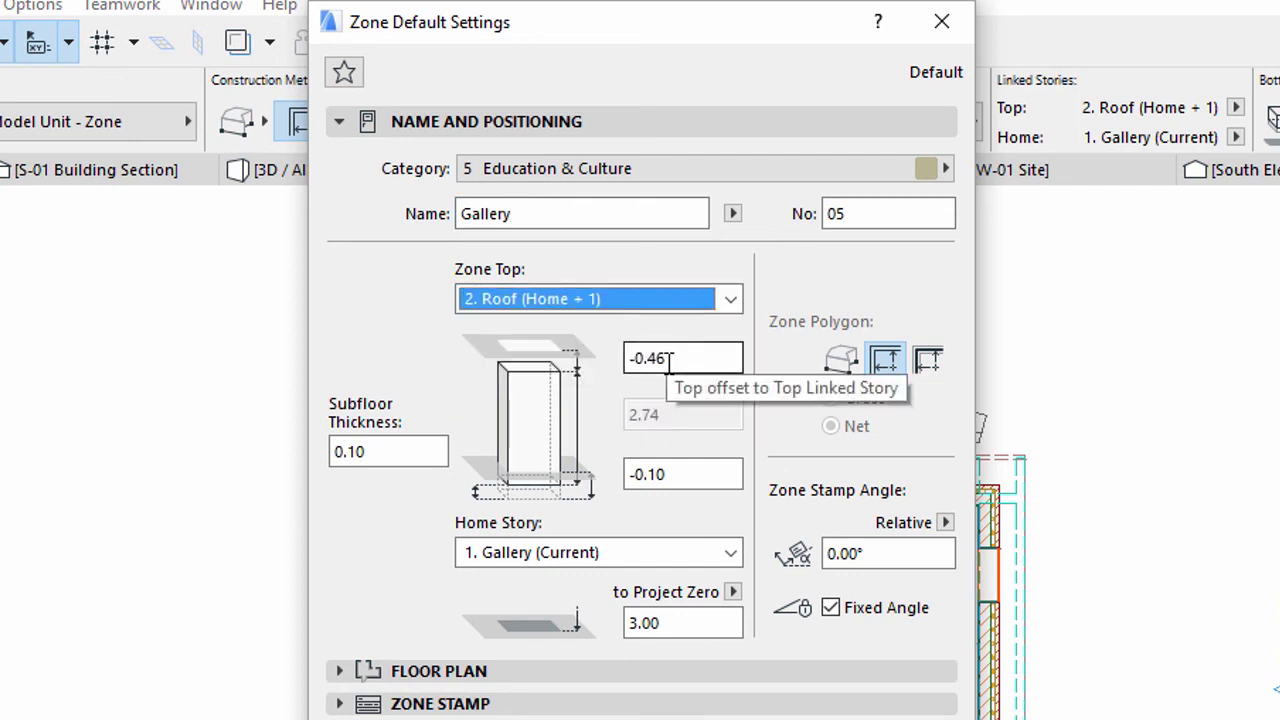
left_click(670, 358)
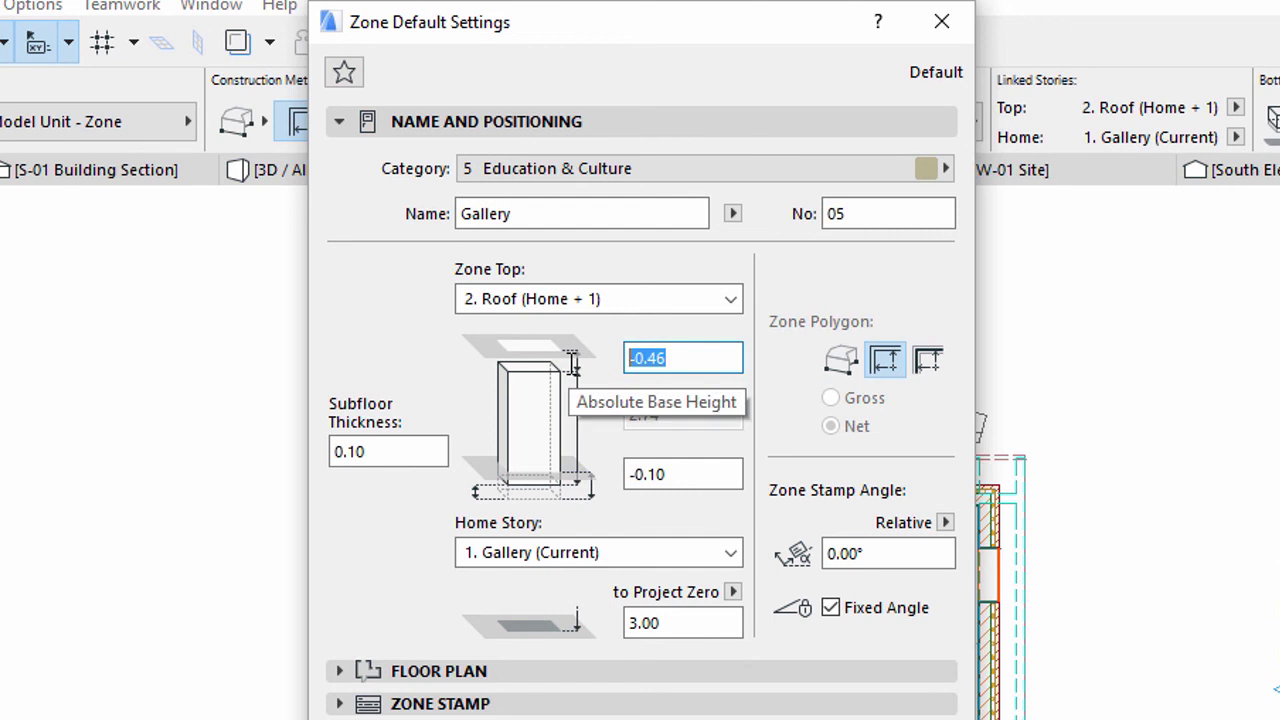
type("0.00")
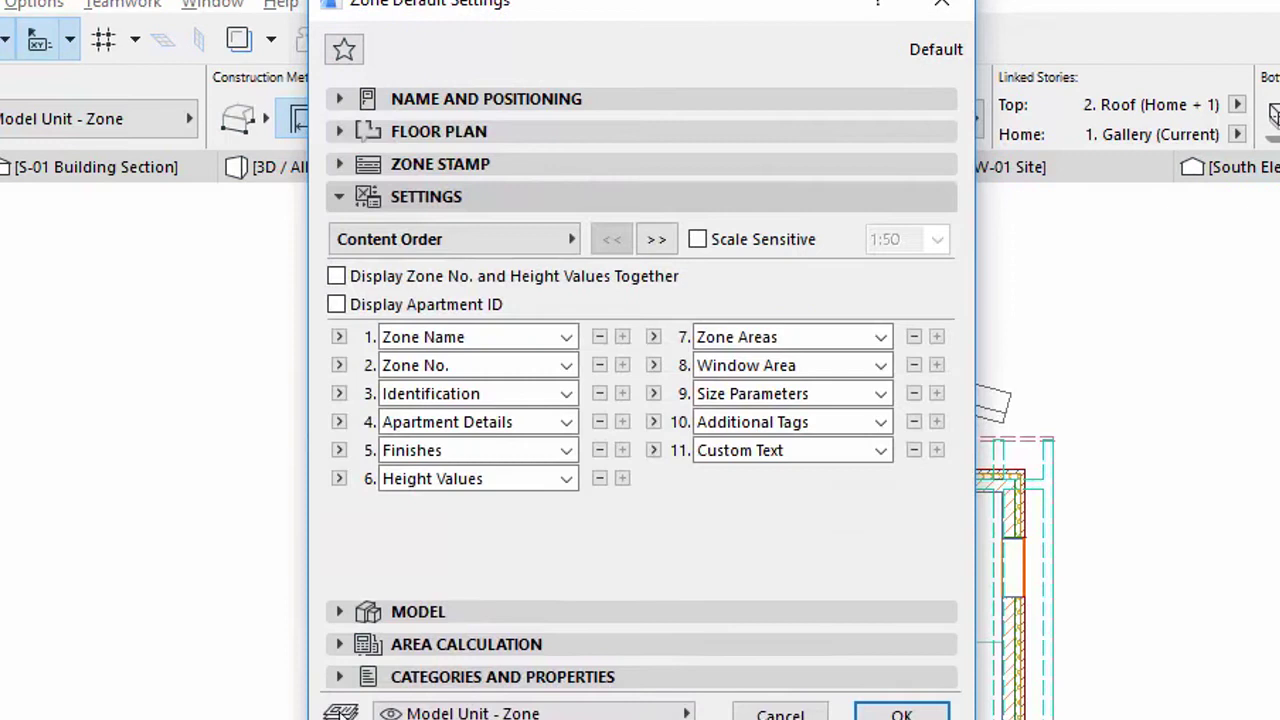
left_click(558, 242)
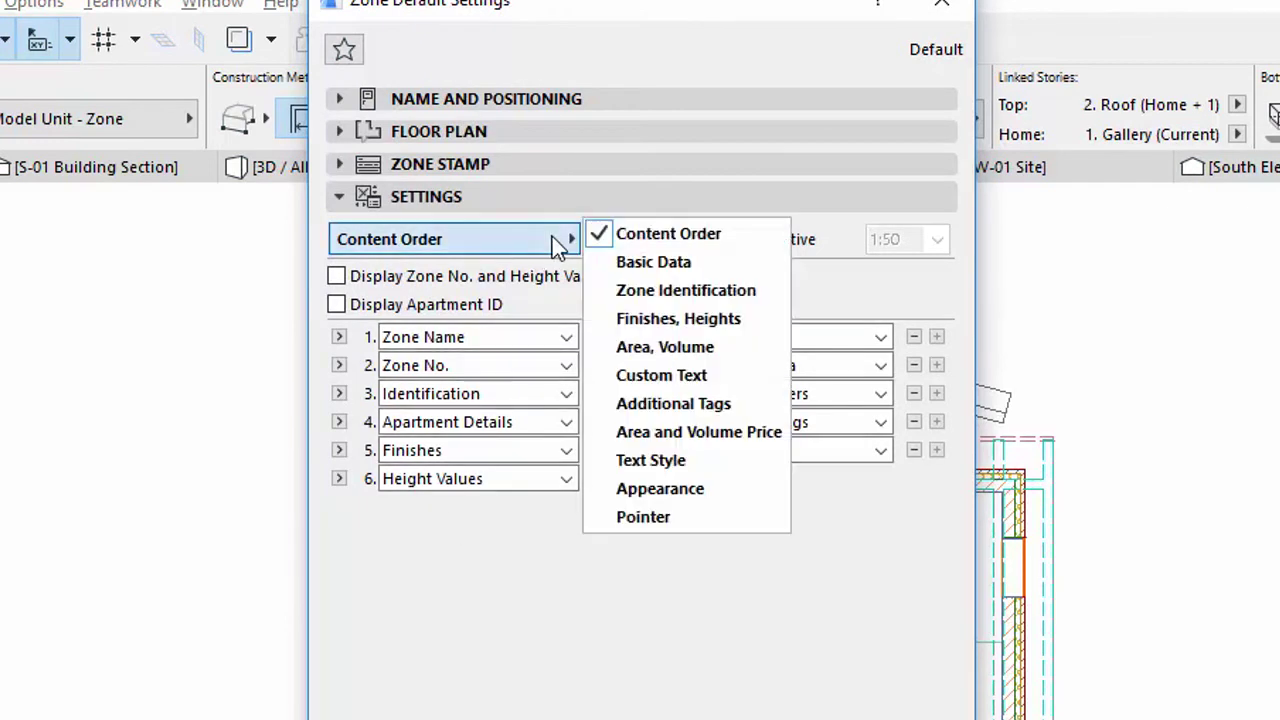
left_click(610, 325)
left_click(942, 311)
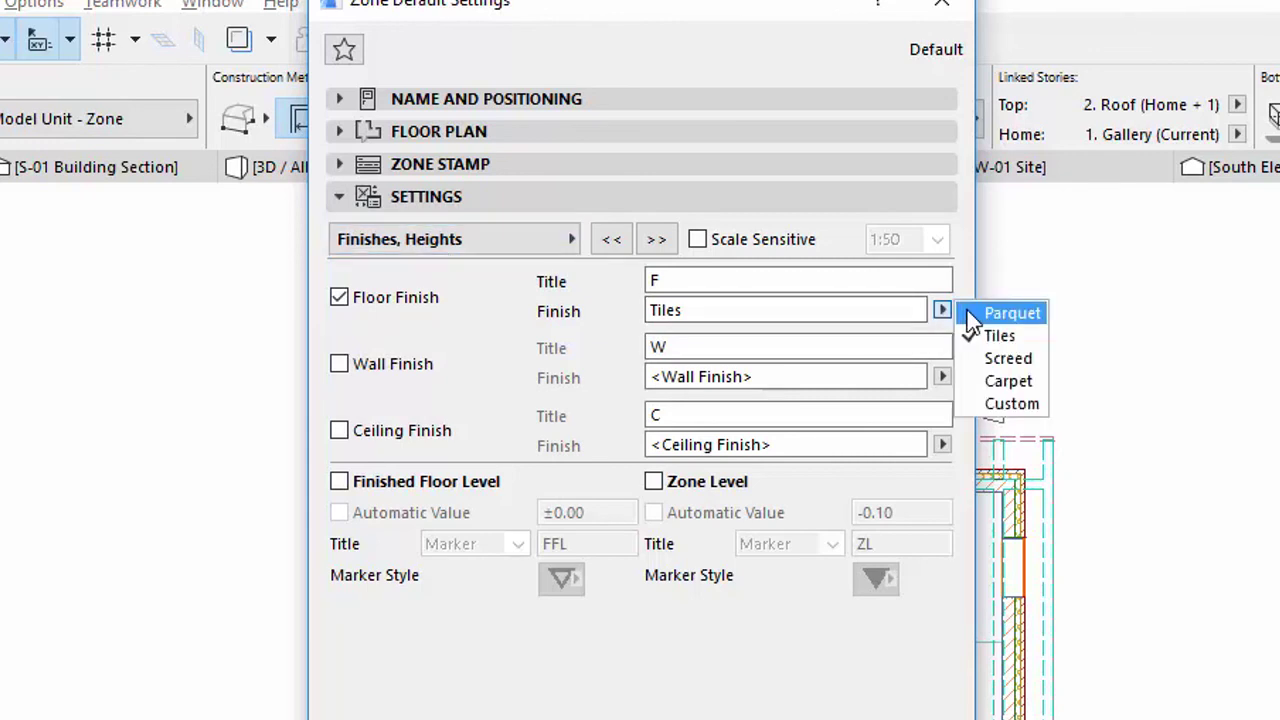
left_click(1005, 313)
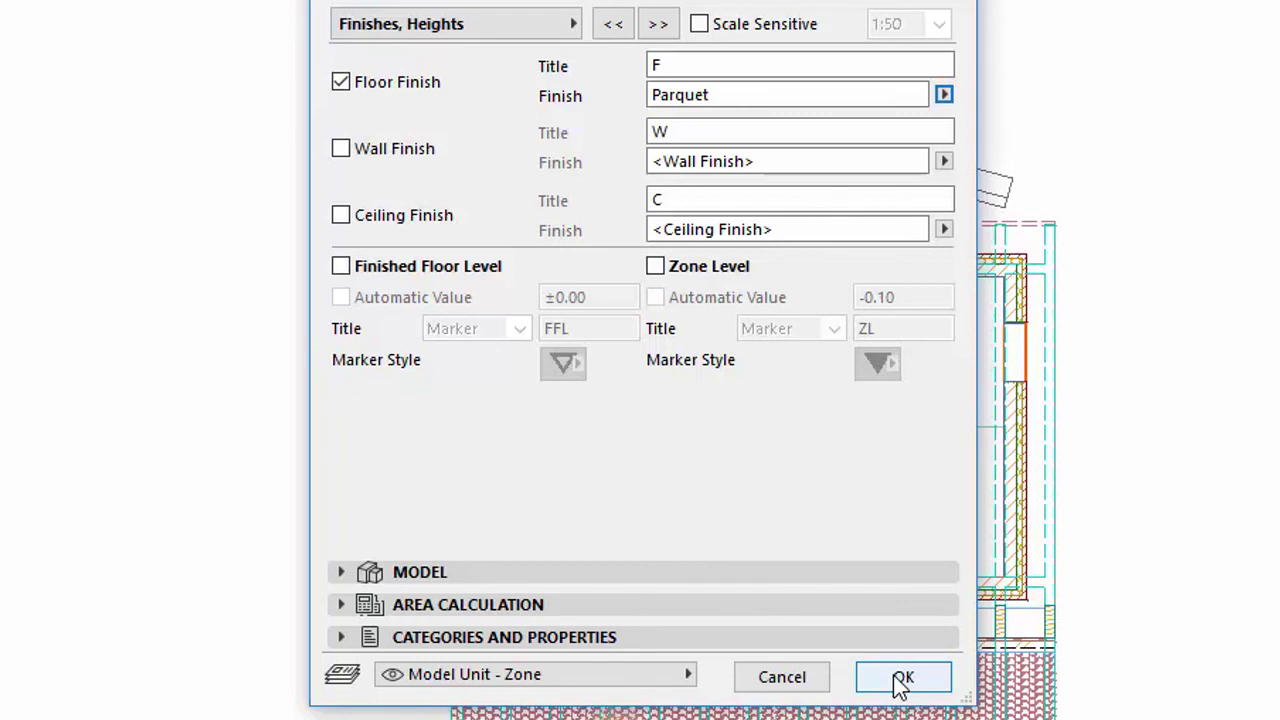
Place a Gallery zone (Parquet, 3.20 m) filling the gallery floor's main room
left_click(902, 680)
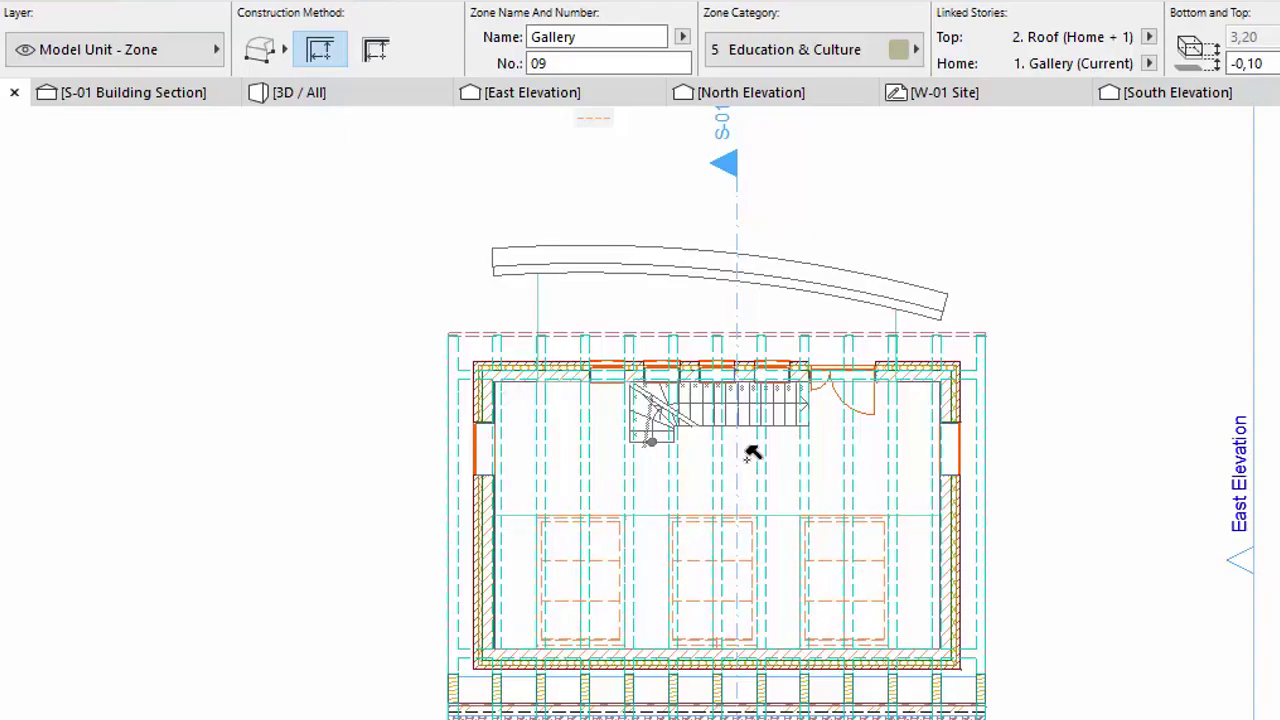
left_click(752, 453)
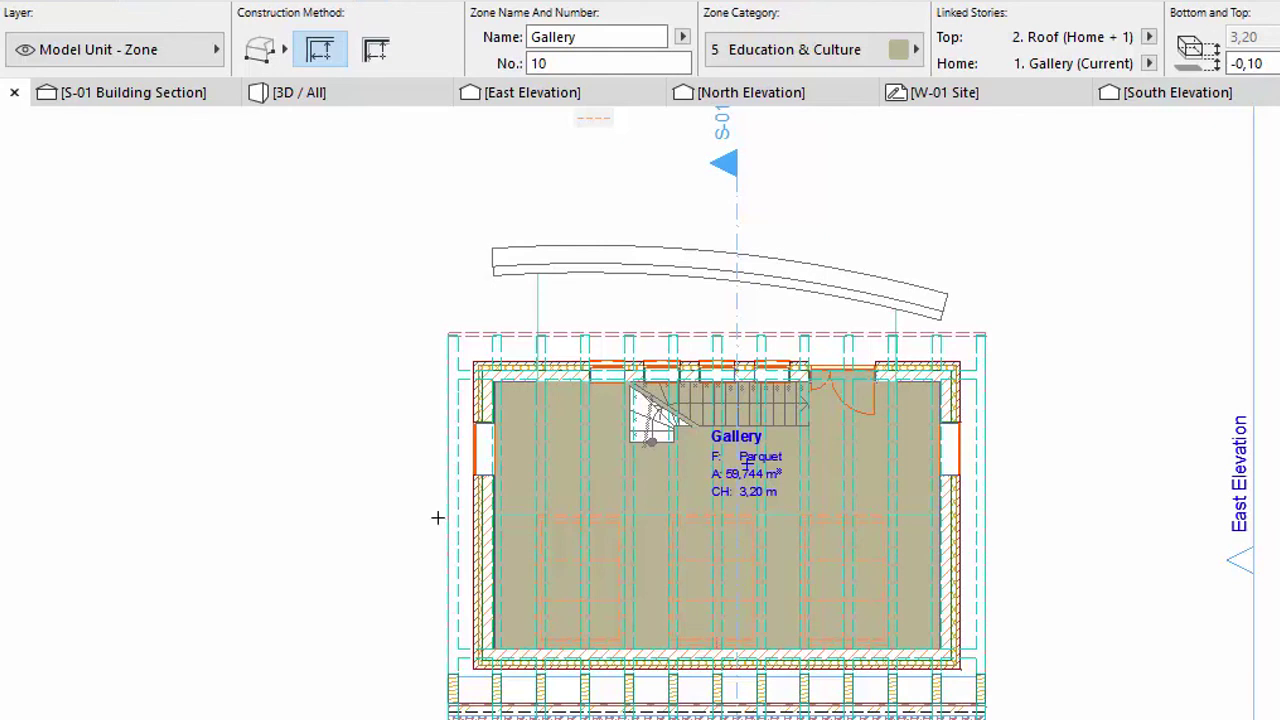
key("Escape")
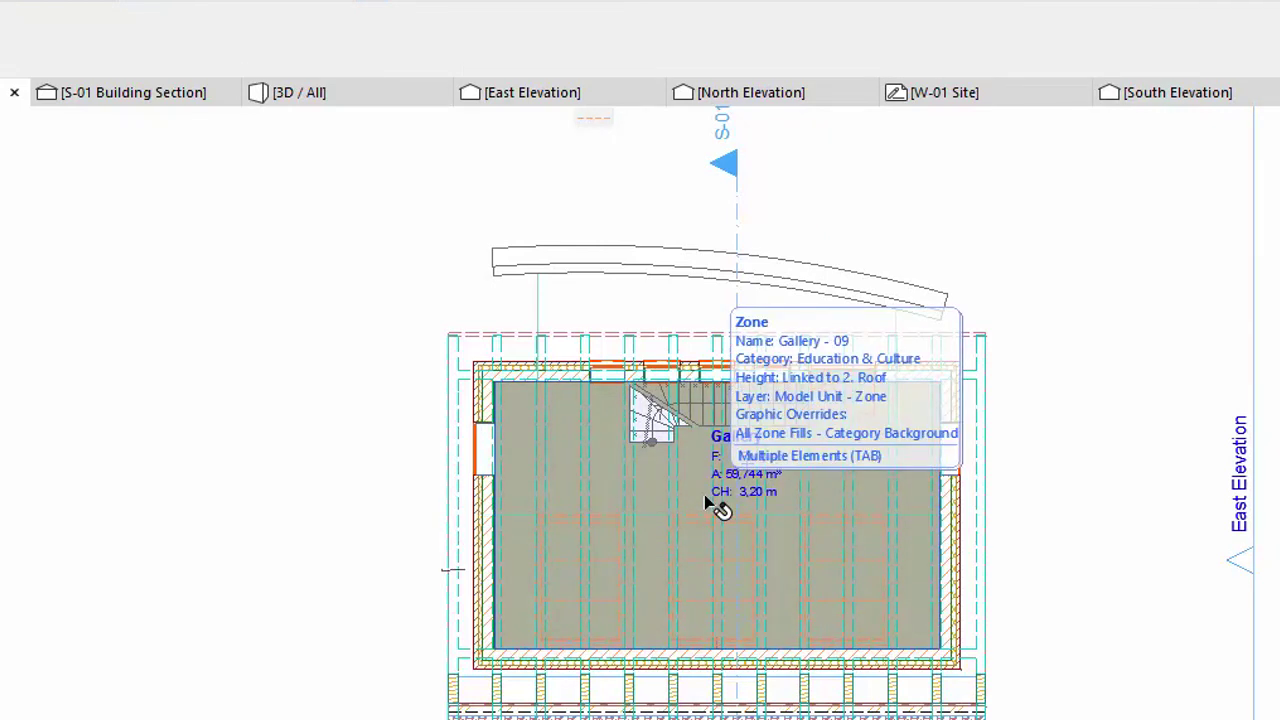
Offset the Gallery zone's bottom edge to the slab edge, reducing it to 30.063 m²
left_click(716, 507)
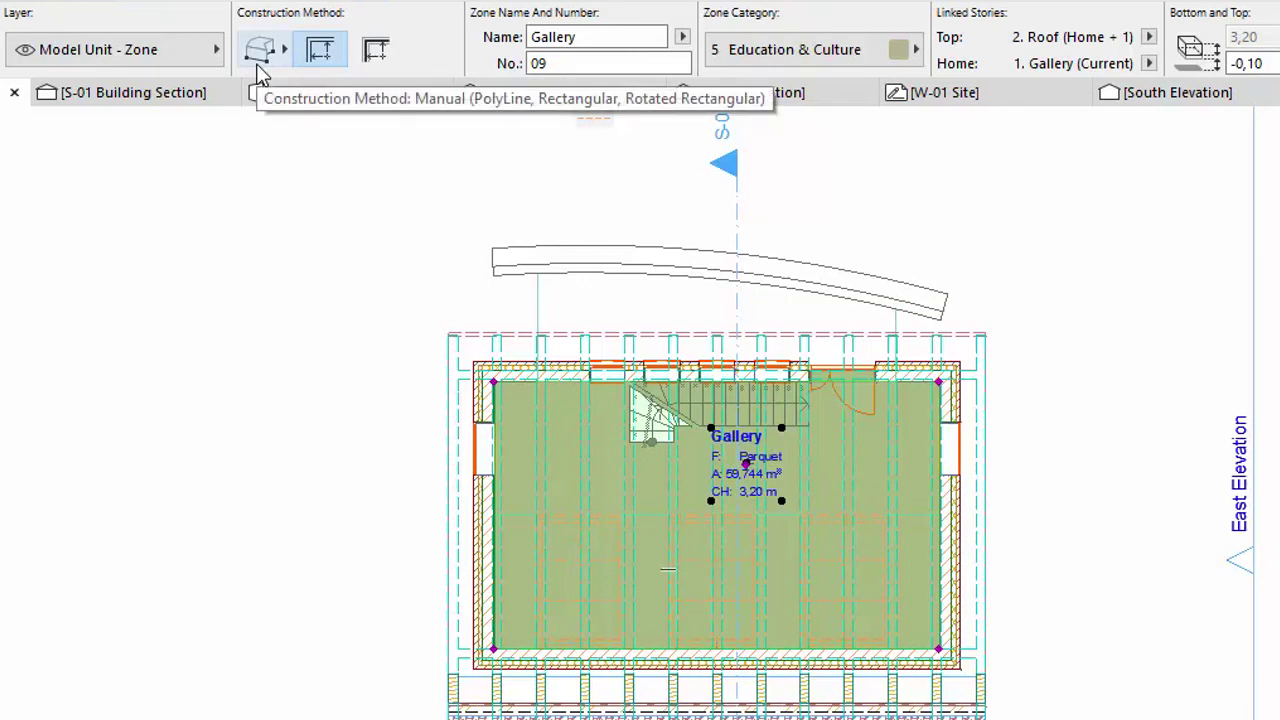
left_click(258, 58)
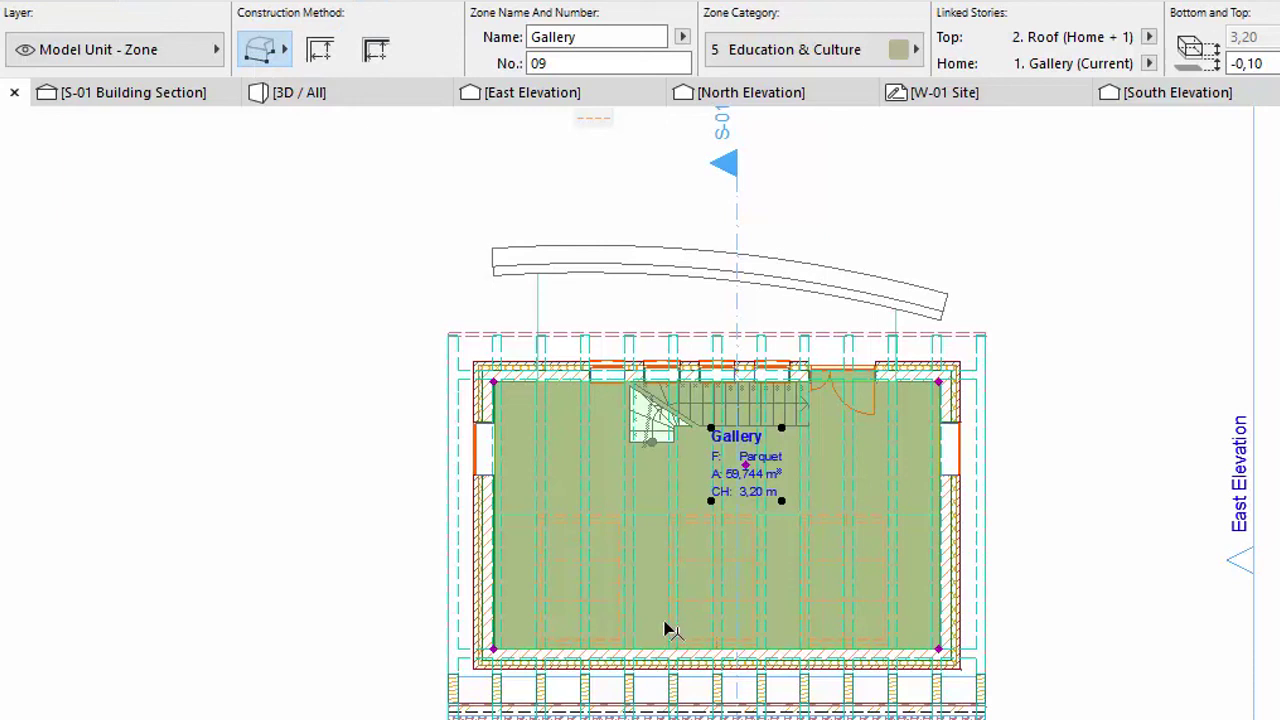
left_click(660, 655)
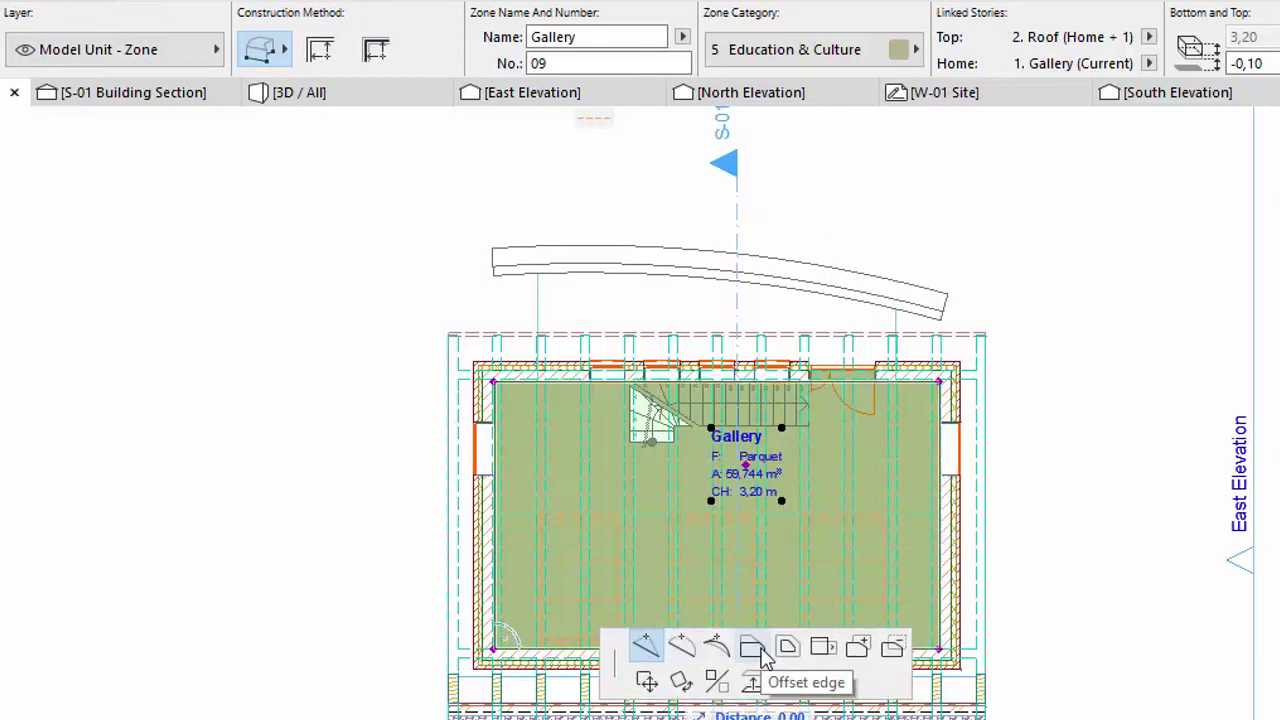
left_click(762, 652)
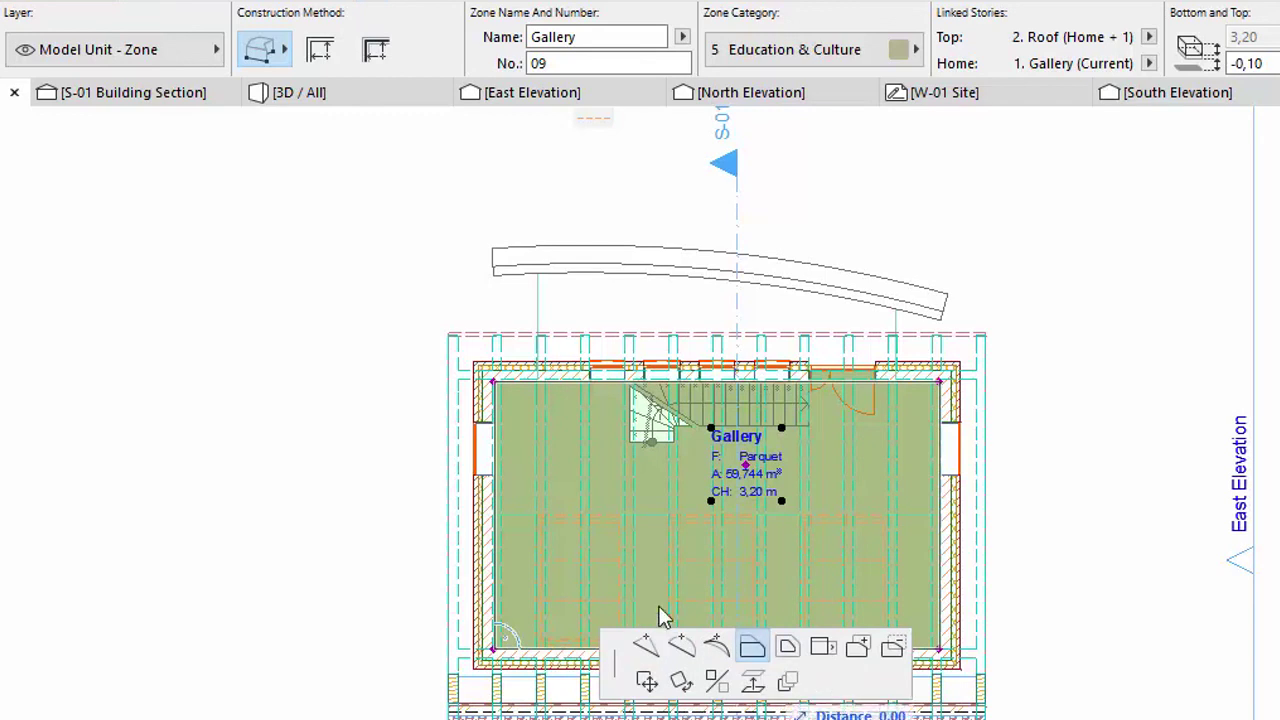
left_click(505, 516)
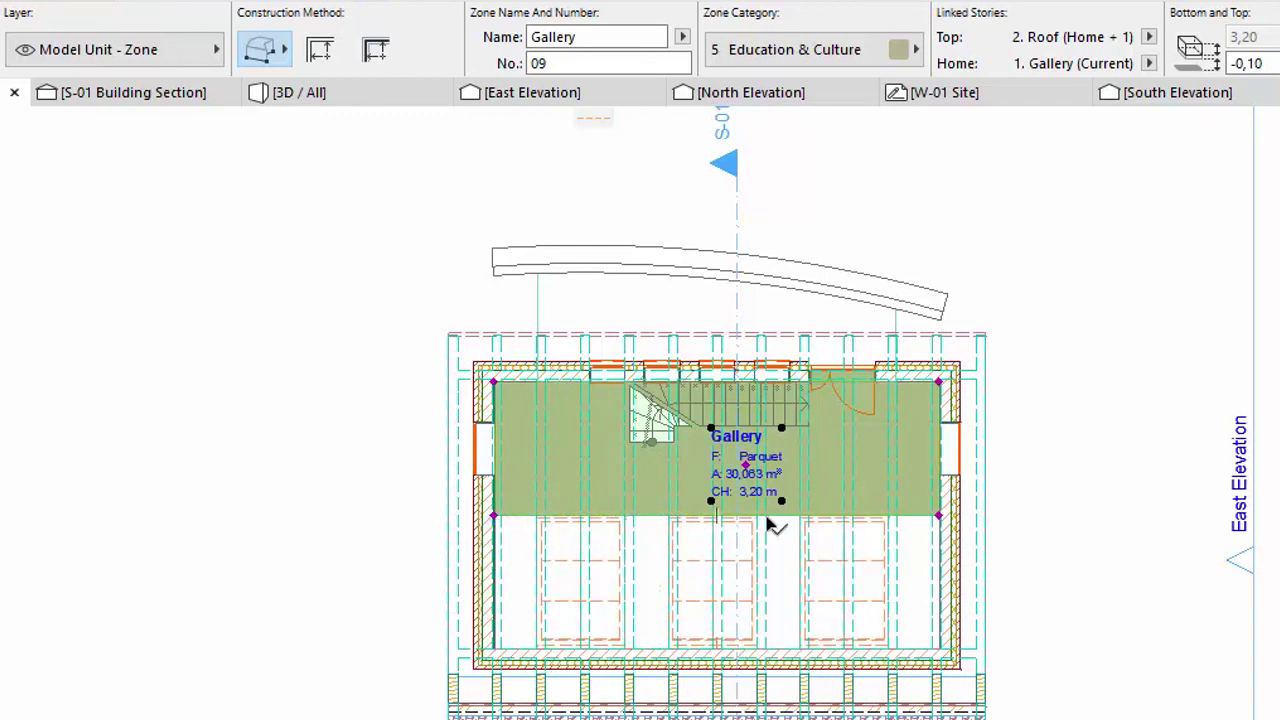
scroll(845, 395, "up", 2)
scroll(843, 420, "up", 3)
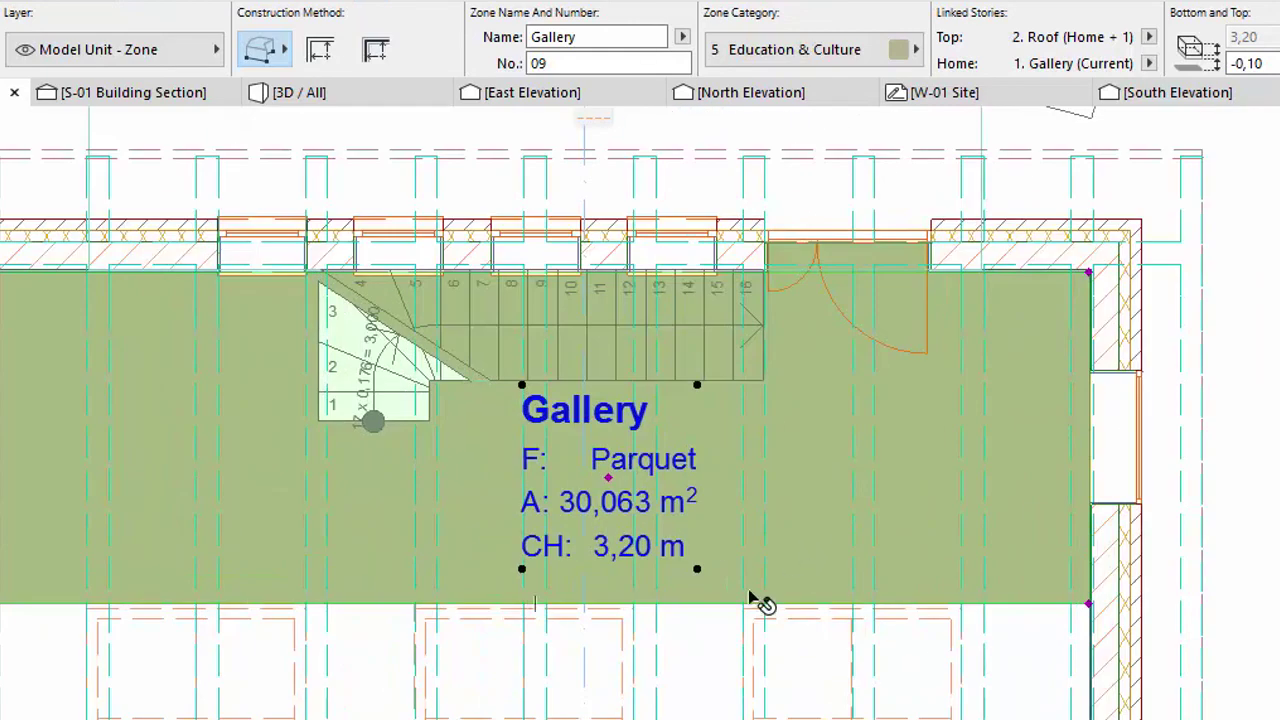
Subtract the stair opening from the Gallery zone, leaving 25.780 m², then deselect it
left_click(710, 603)
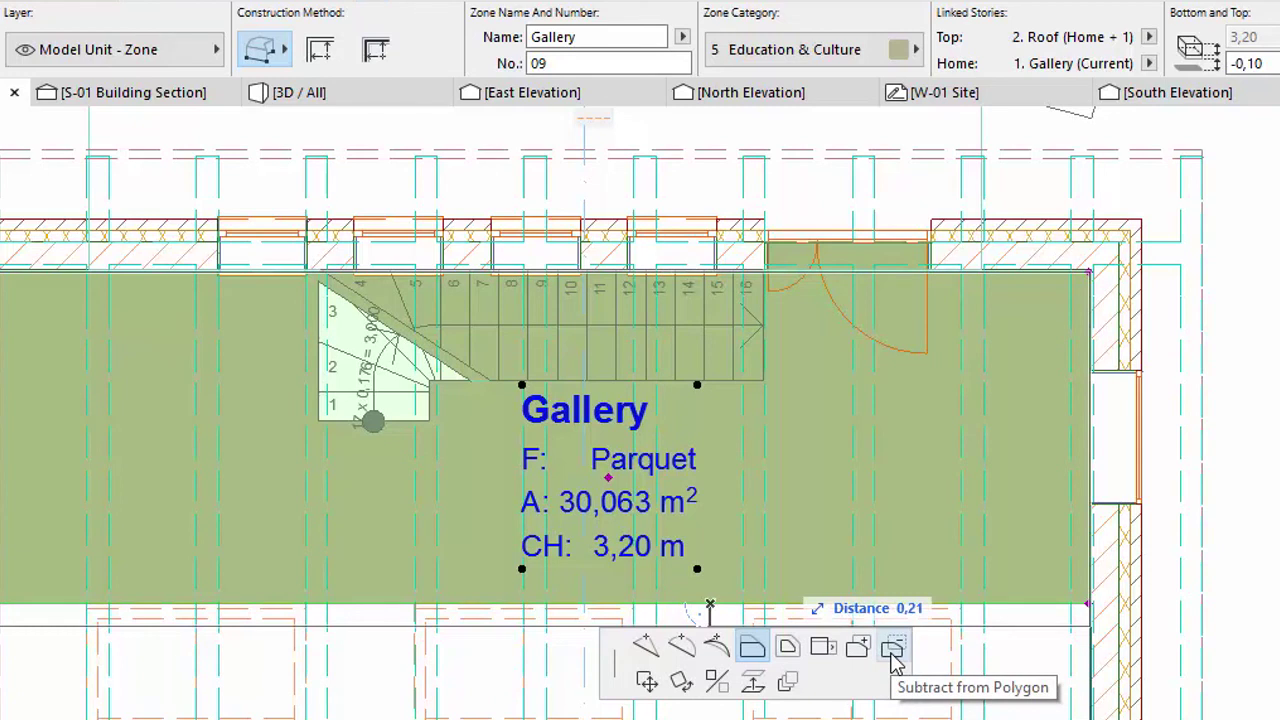
left_click(893, 660)
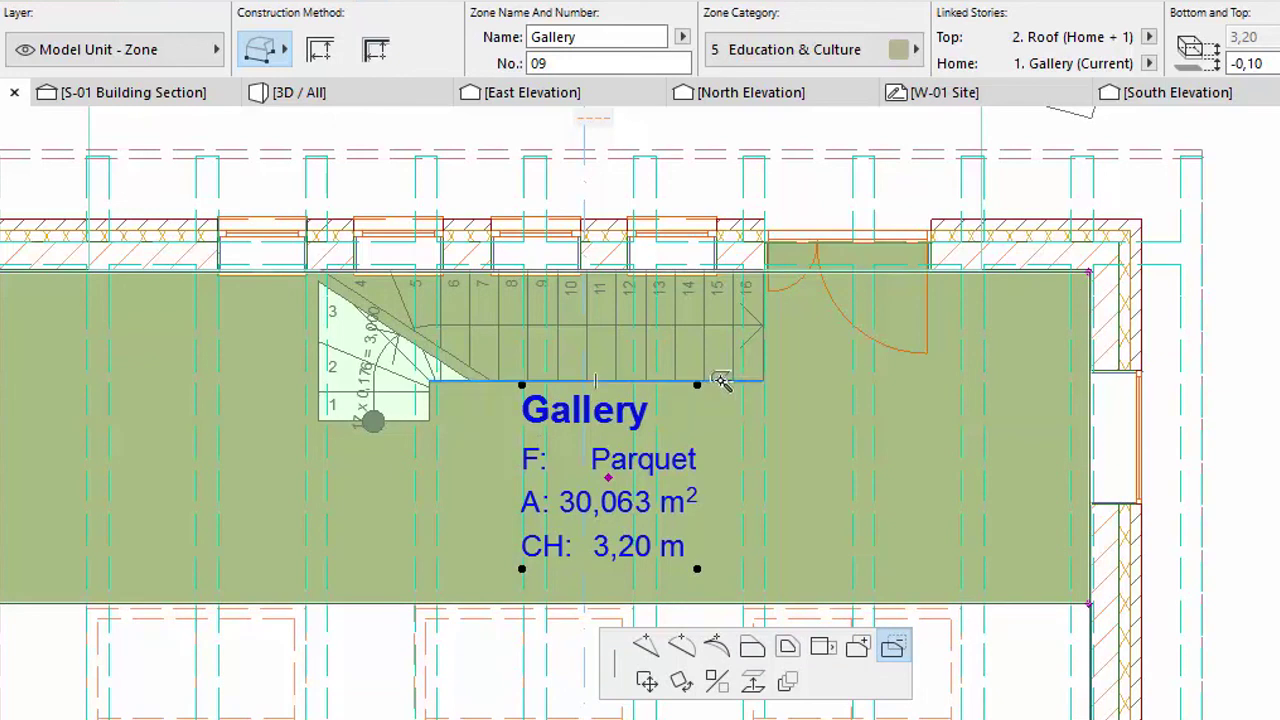
left_click(720, 381)
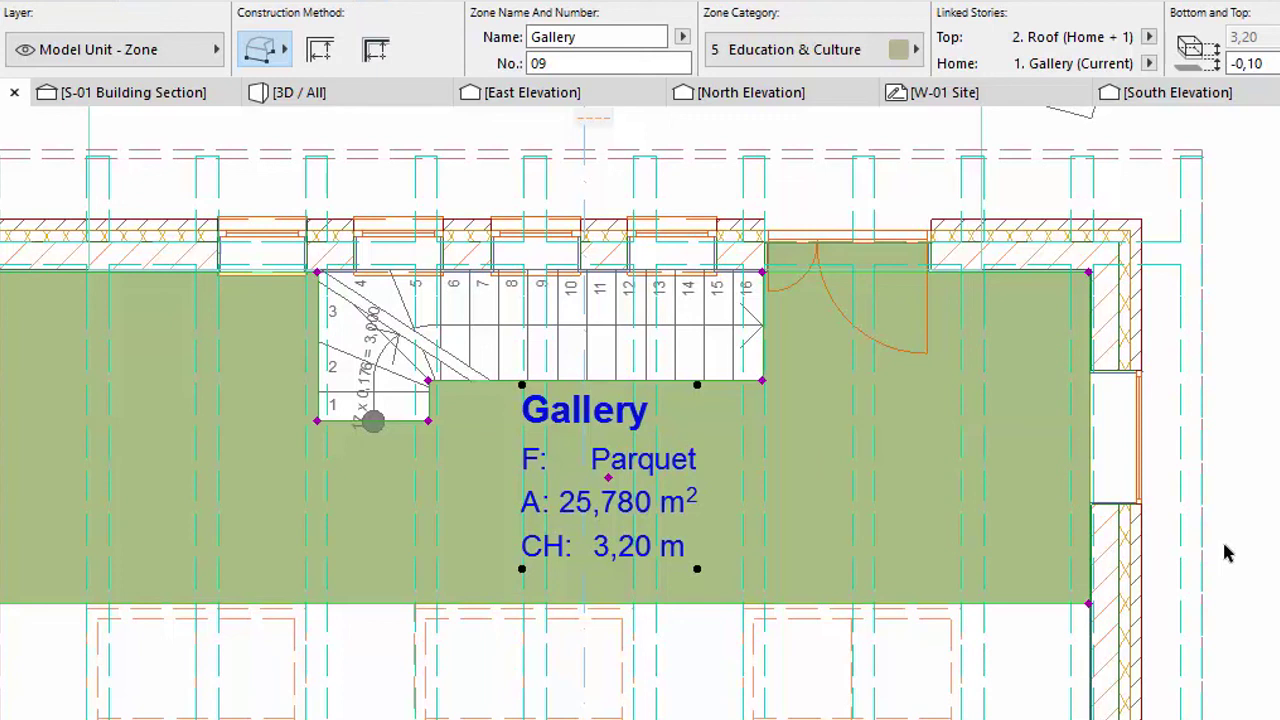
left_click(1228, 553)
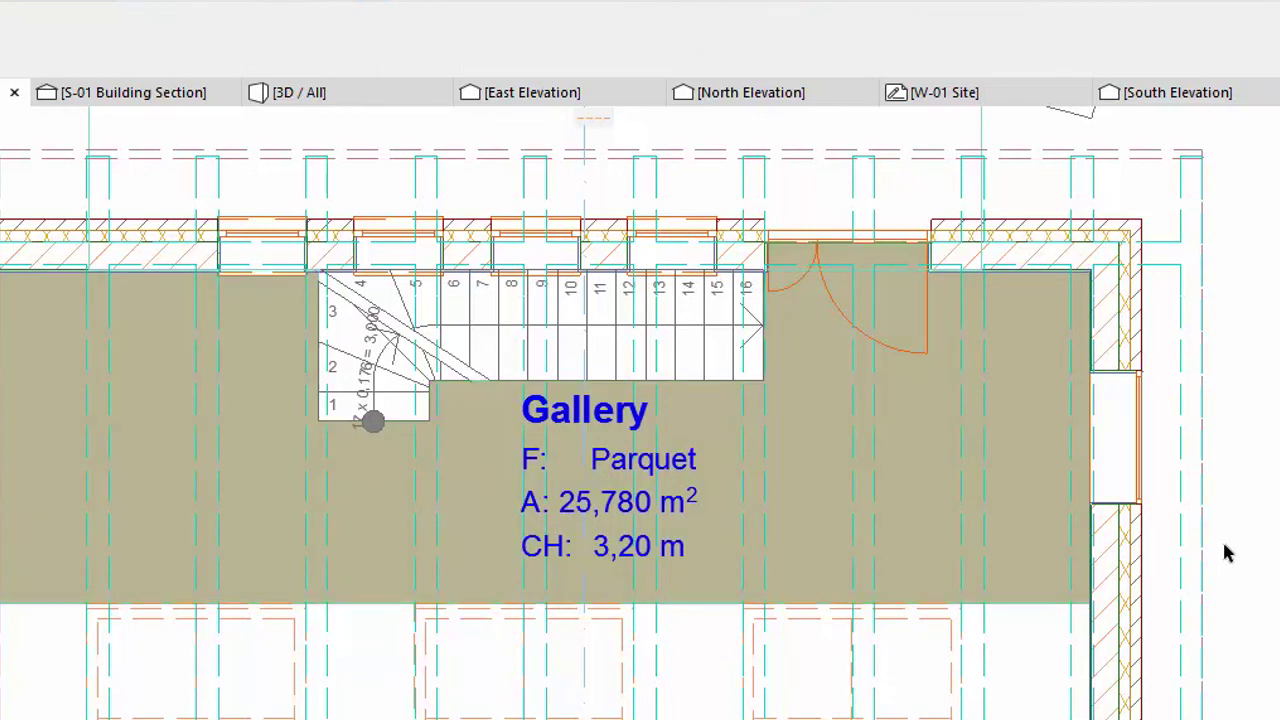